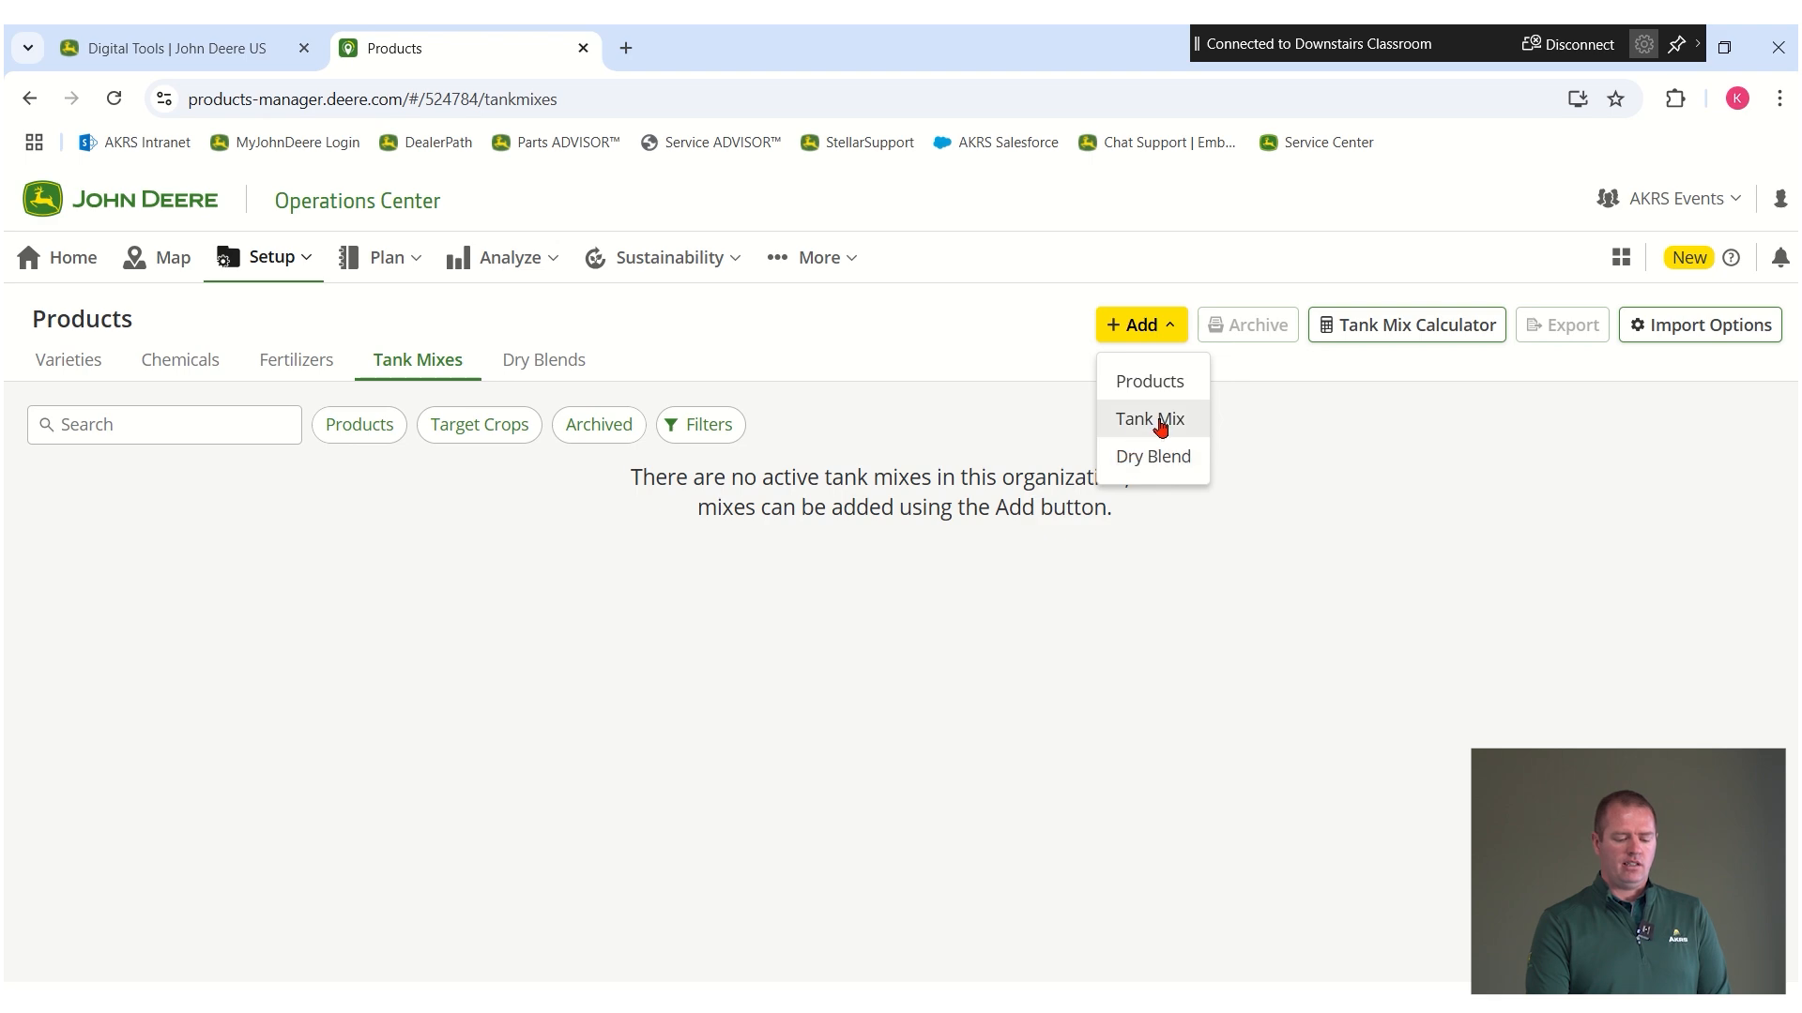
Name the new tank mix "Post Soybeans"
{"action": "left_click", "coordinate": [448, 376]}
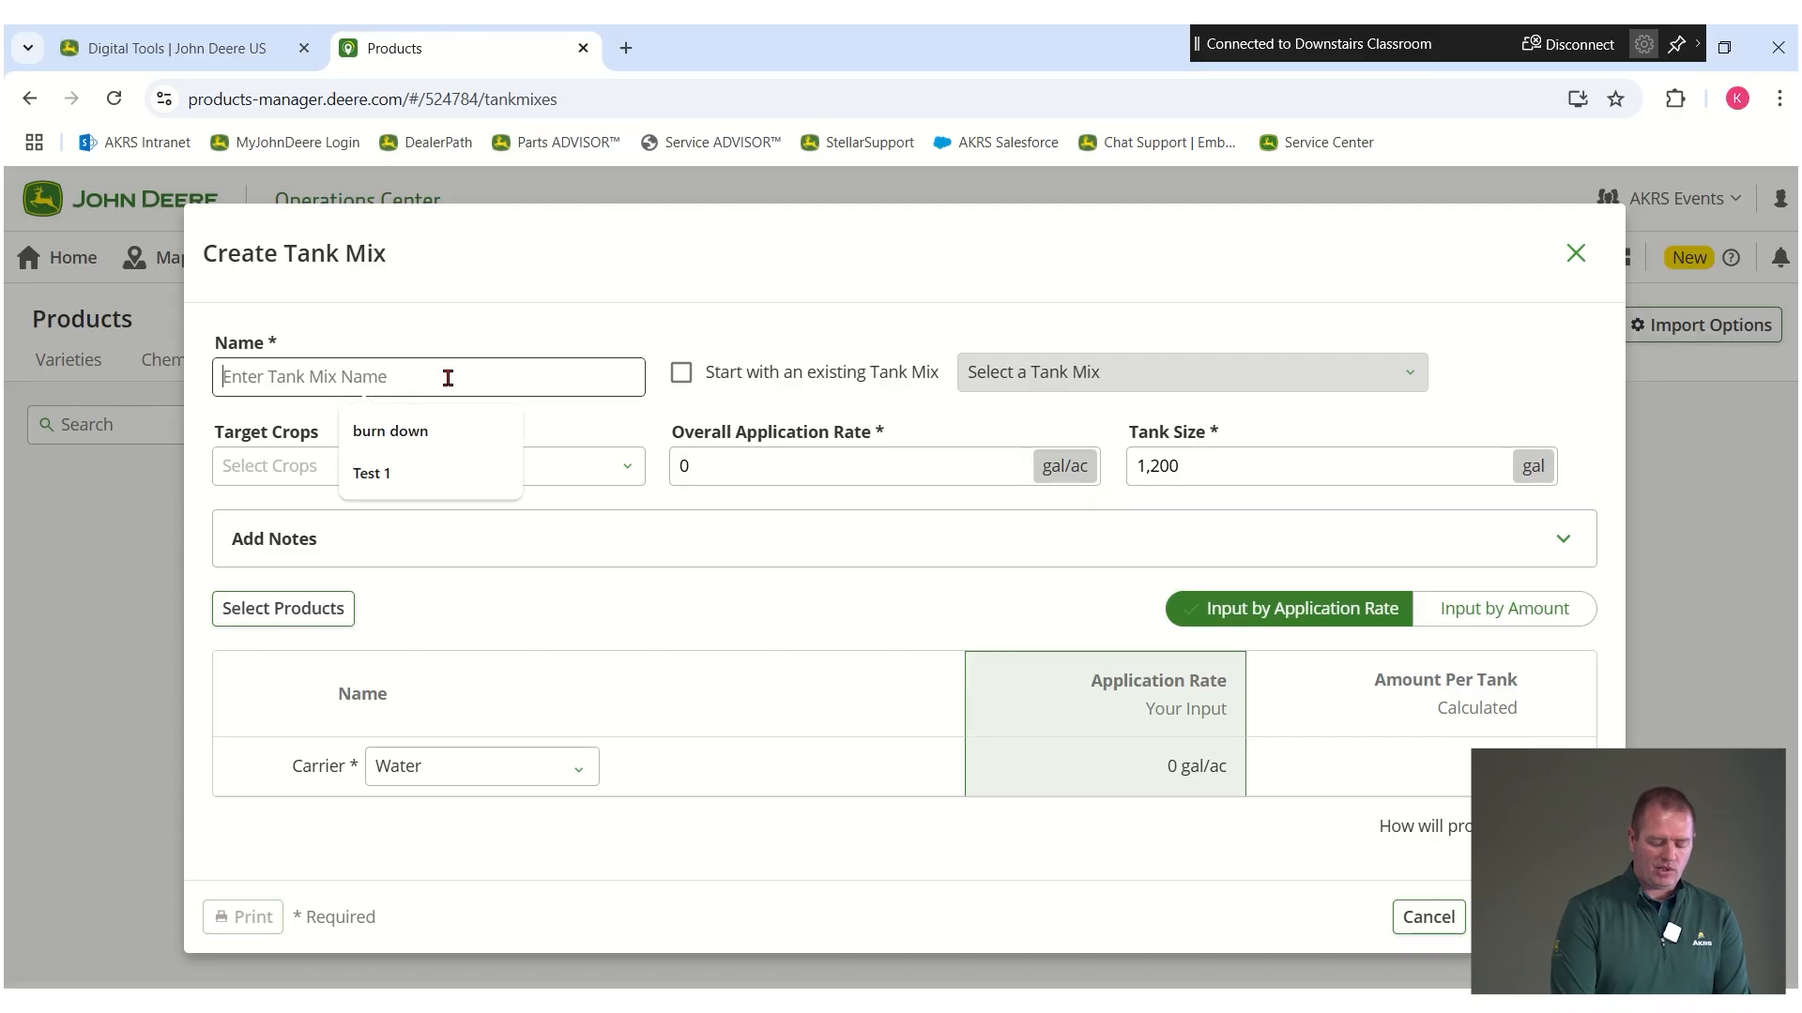
{"action": "type", "text": "Post C"}
{"action": "key", "text": "BackSpace"}
{"action": "type", "text": "Soybeans"}
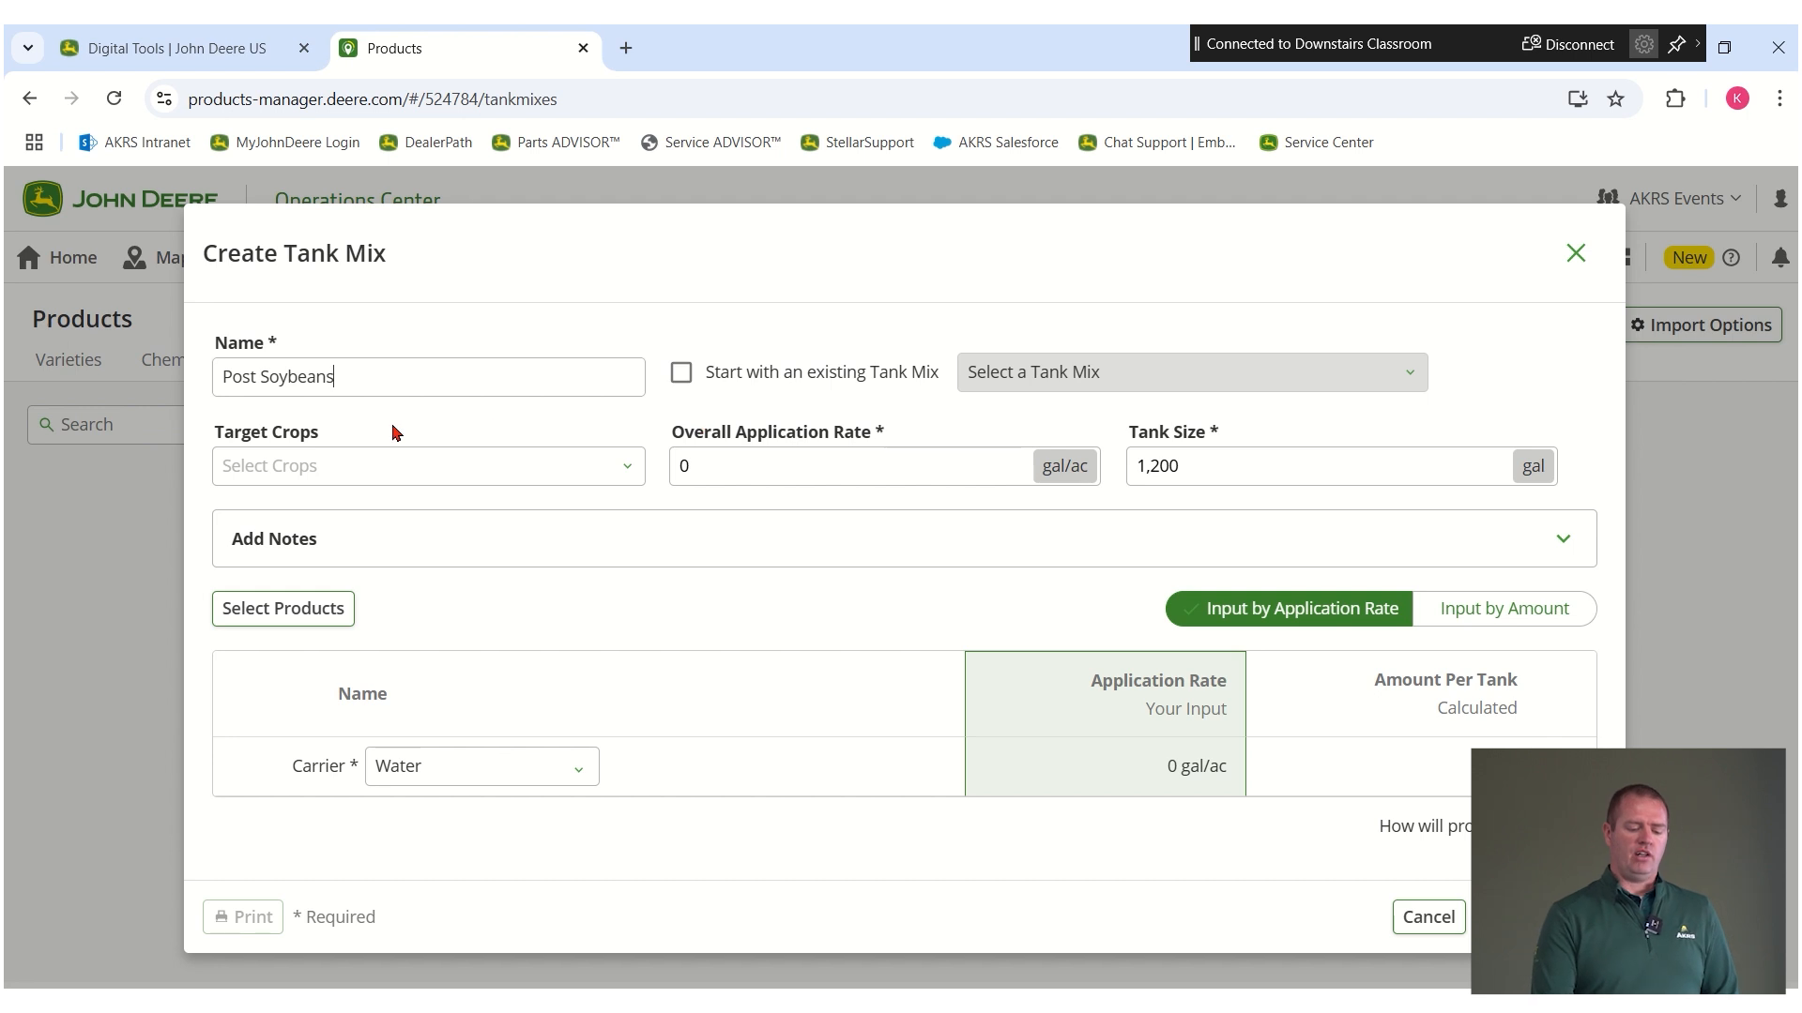
Search the target crops for "Soy" and select Soybeans as the tank mix's target crop
{"action": "left_click", "coordinate": [293, 477]}
{"action": "left_click", "coordinate": [509, 516]}
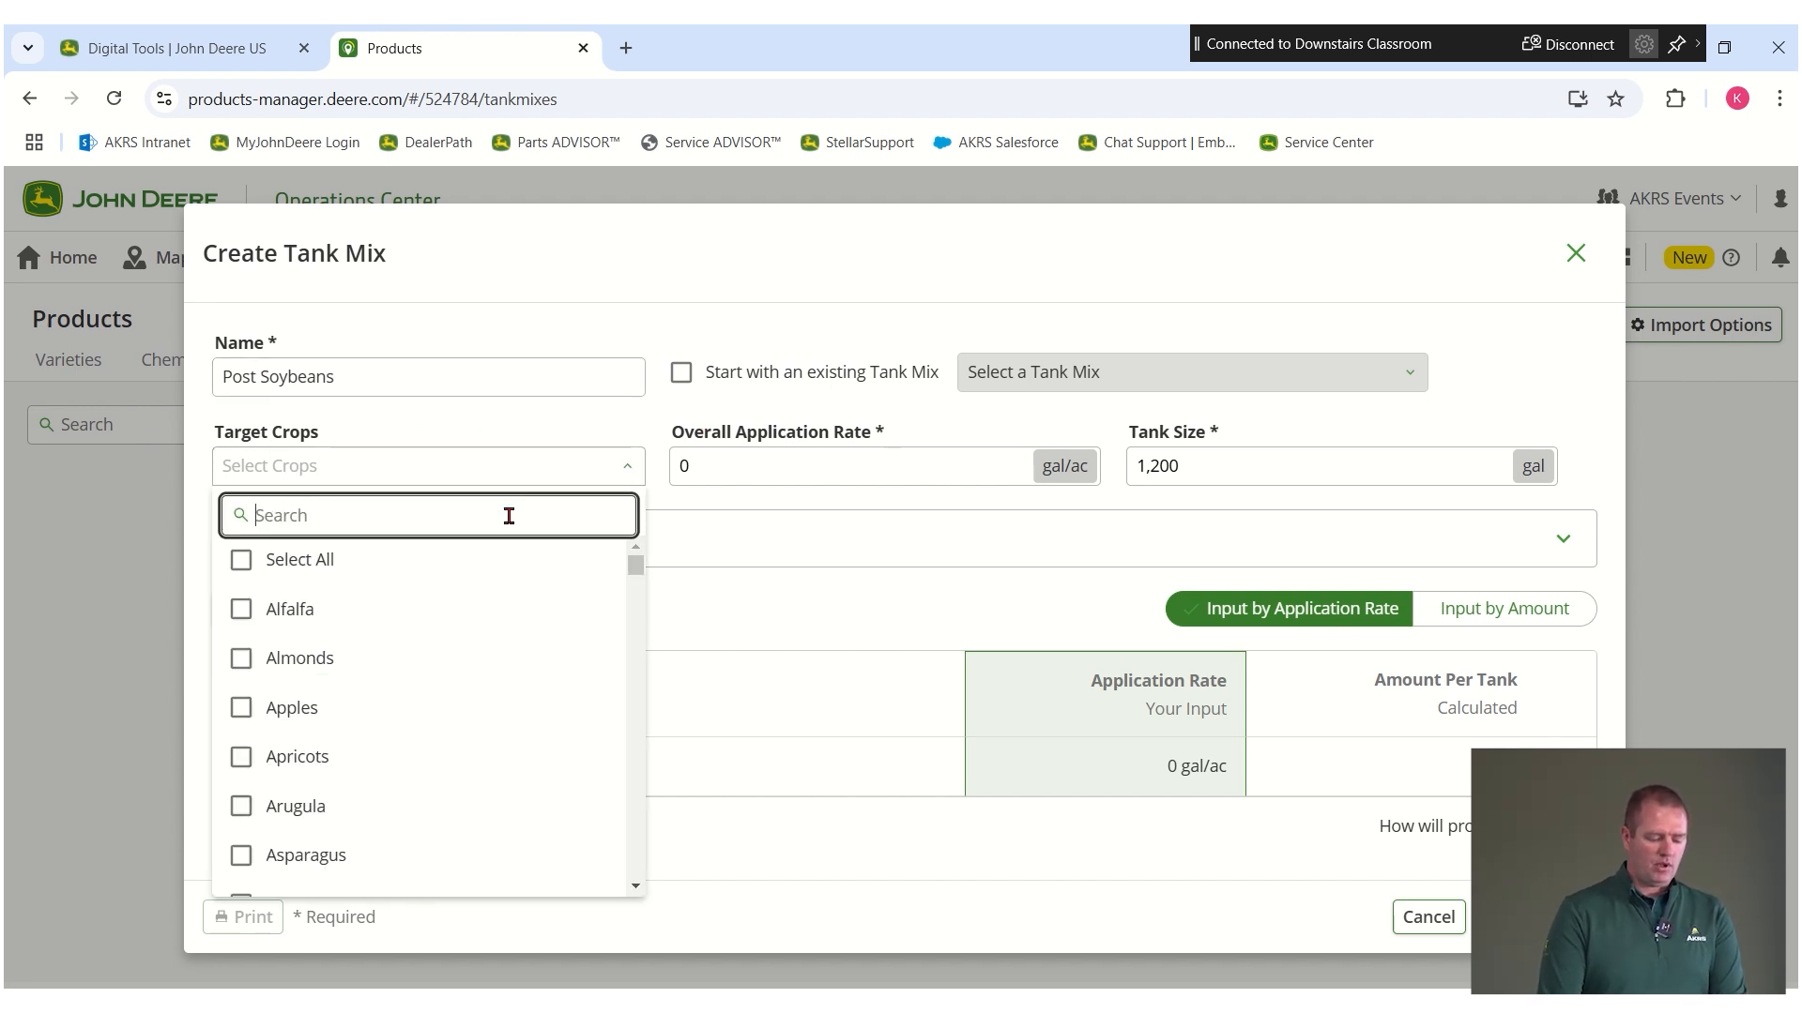
{"action": "type", "text": "Soy"}
{"action": "key", "text": "BackSpace"}
{"action": "type", "text": "y"}
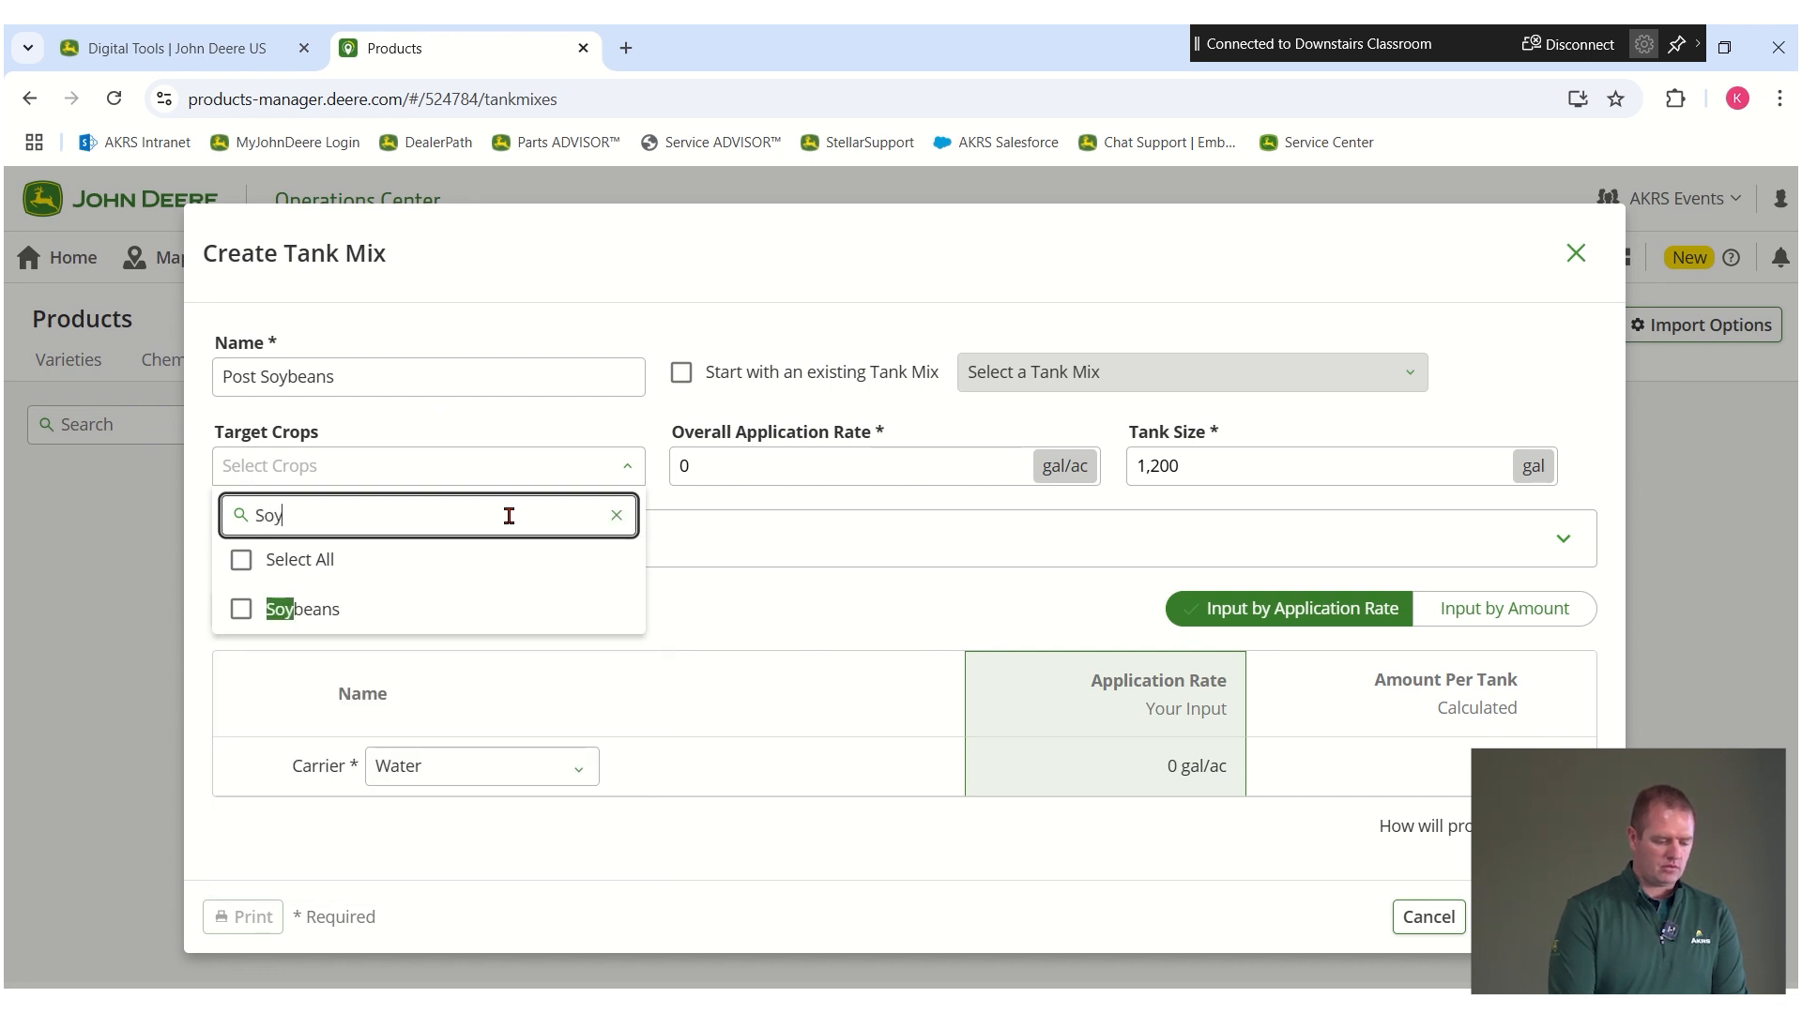
{"action": "left_click", "coordinate": [241, 611]}
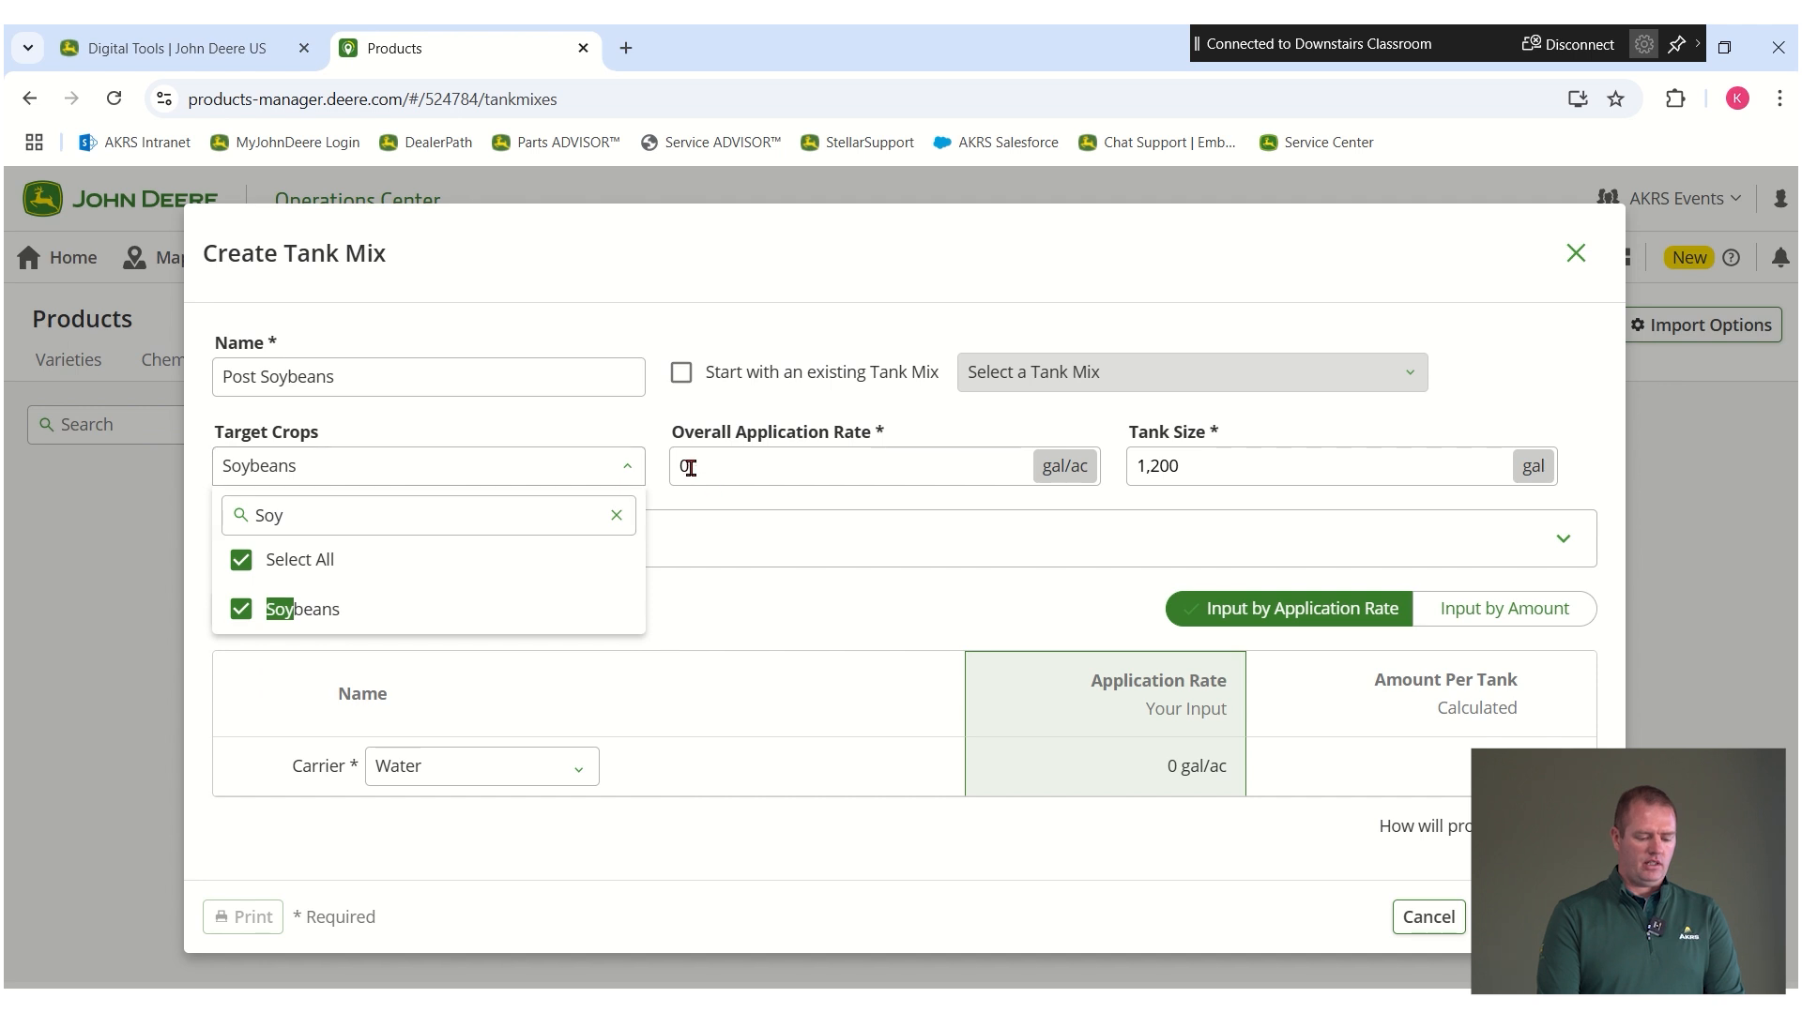
Set the overall application rate to 15 gal/ac and the tank size to 1,600 gal, and check the available carriers
{"action": "left_click", "coordinate": [793, 467]}
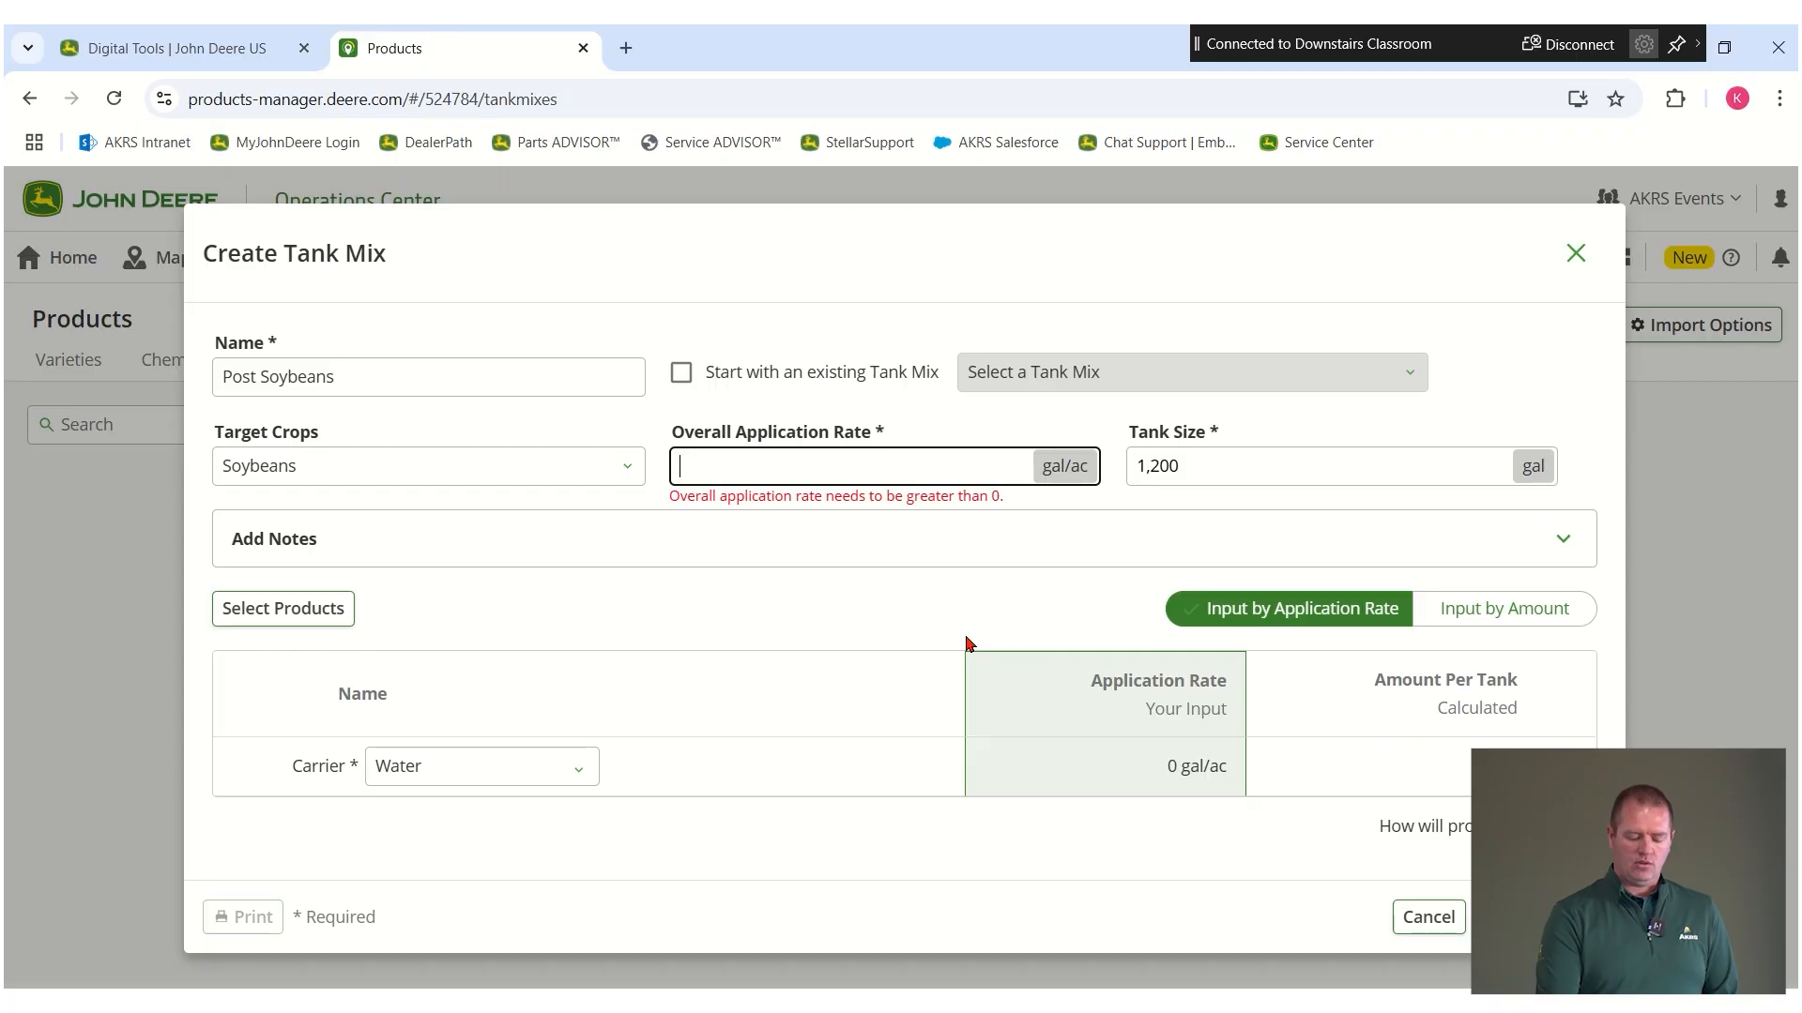
{"action": "type", "text": "15"}
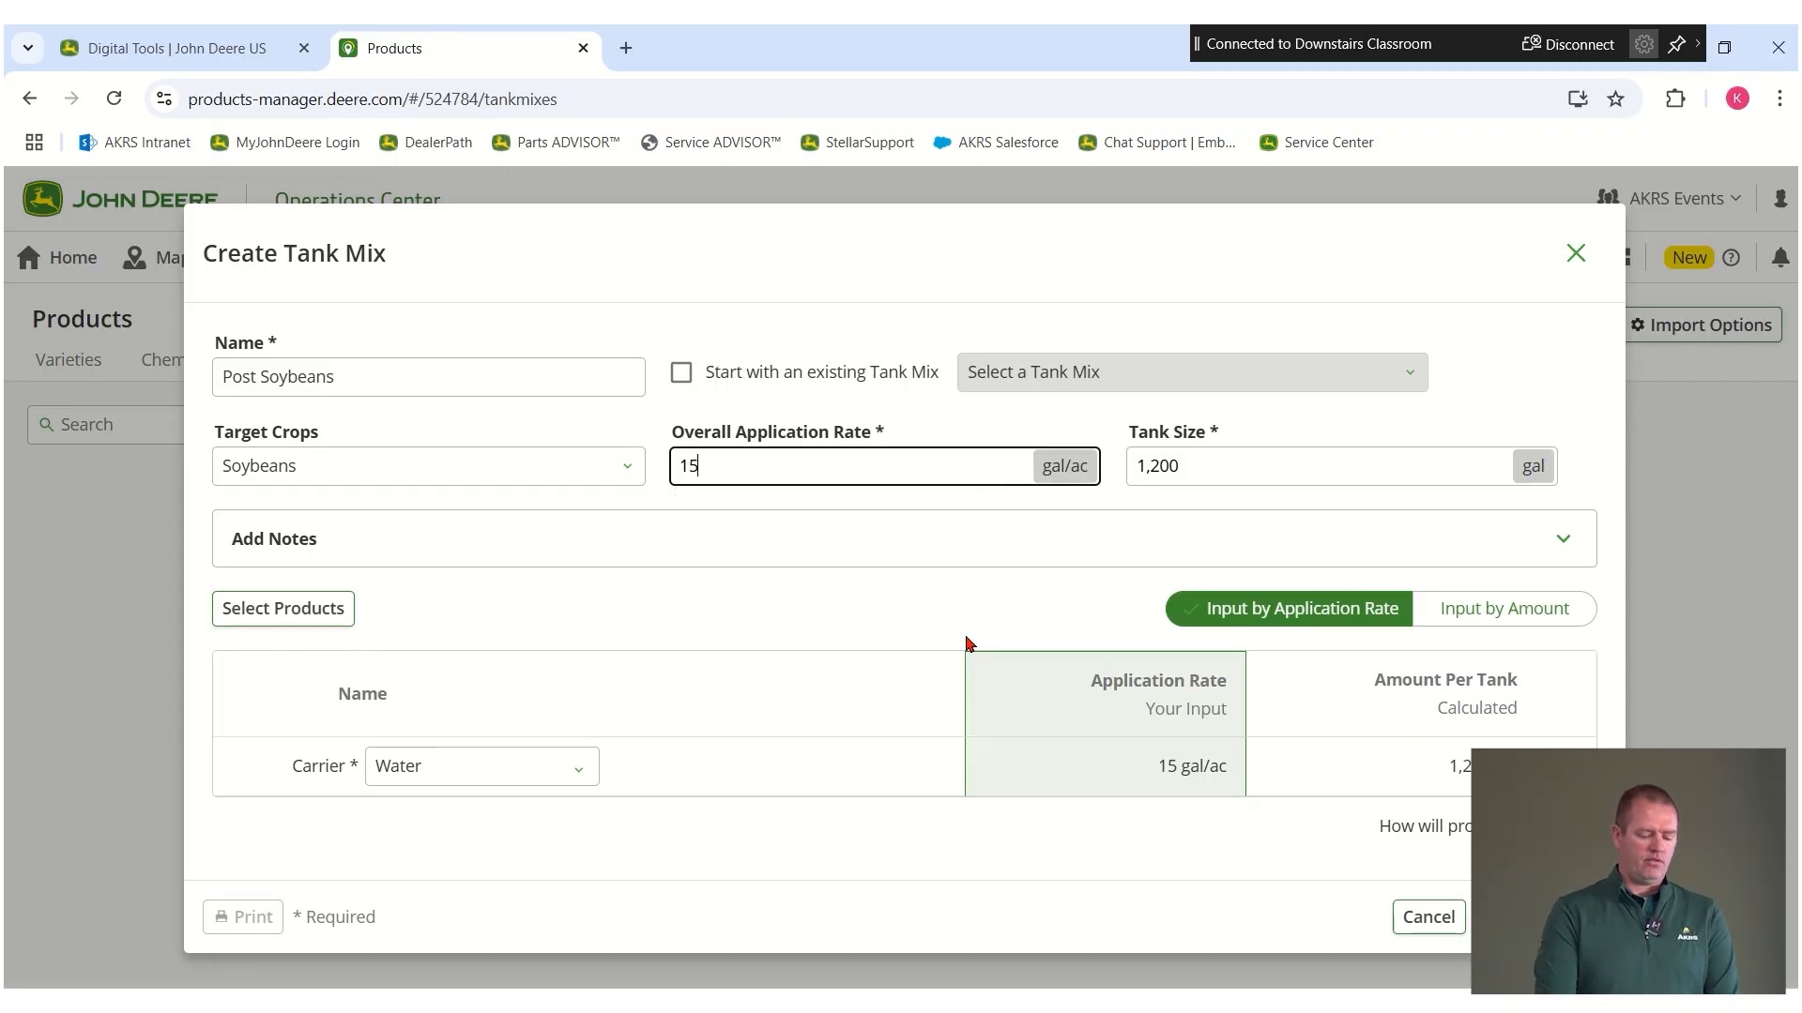
{"action": "key", "text": "Tab"}
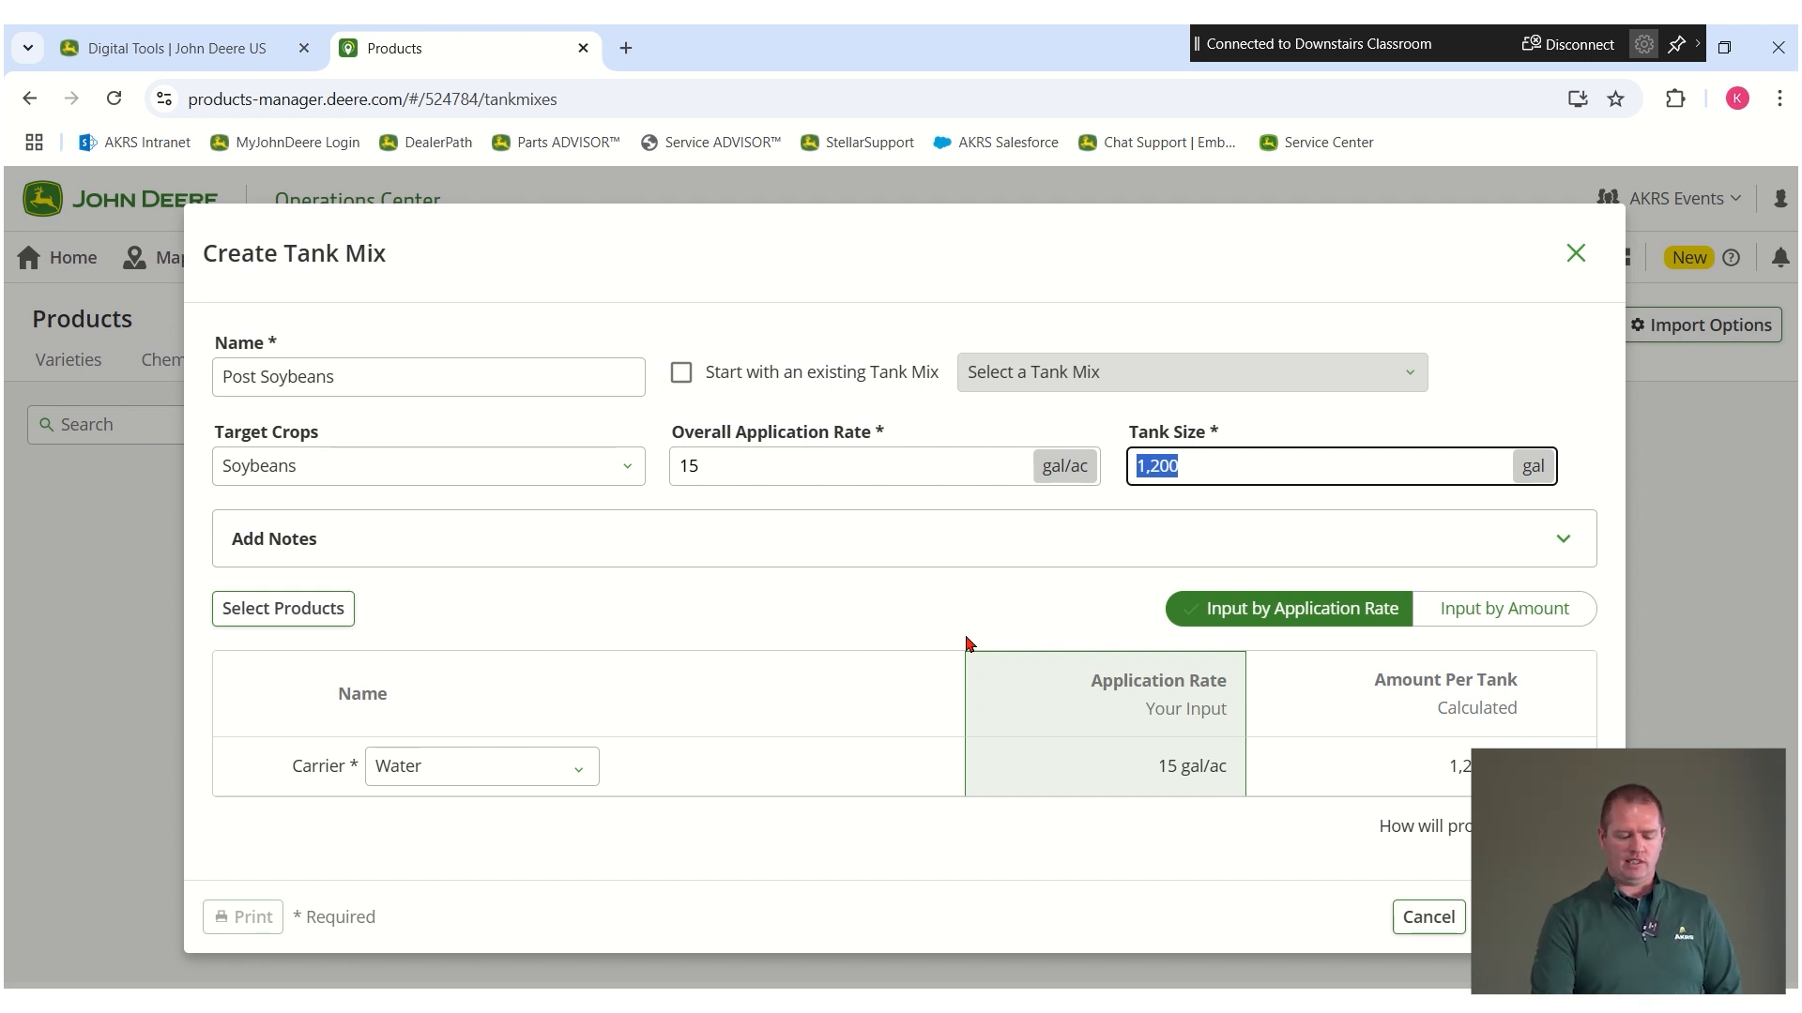
{"action": "type", "text": "1600"}
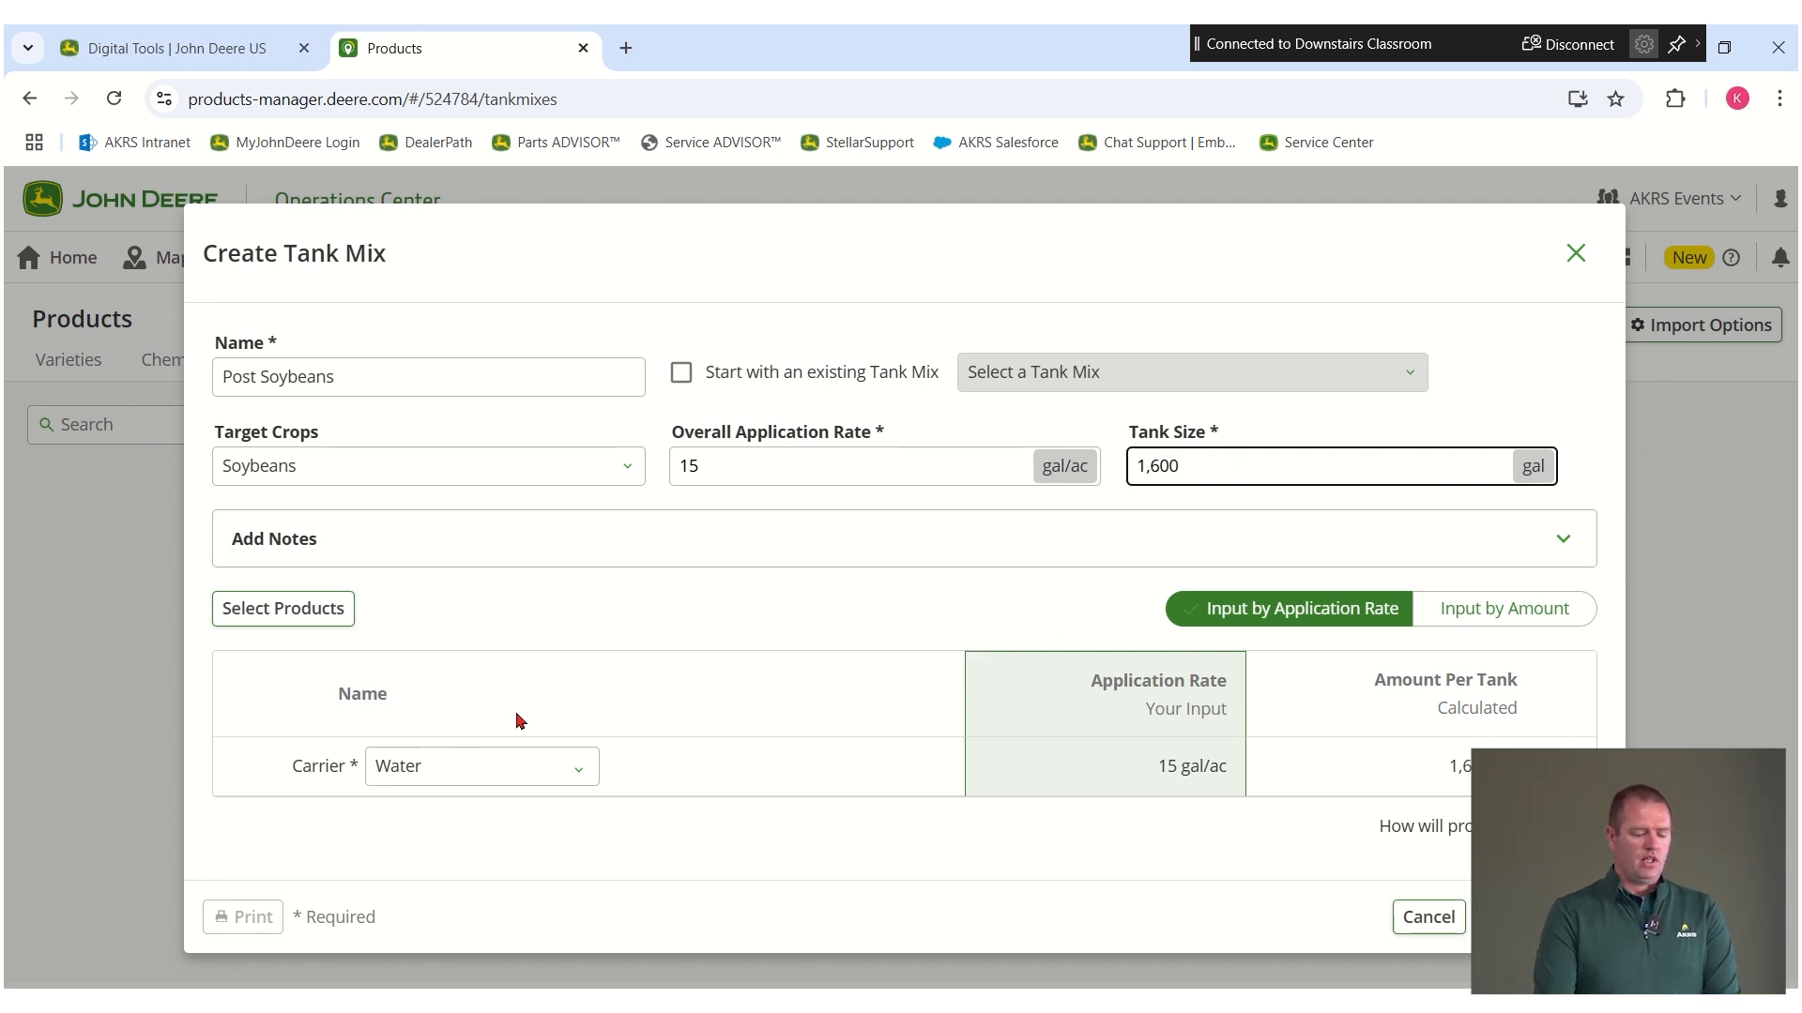
{"action": "left_click", "coordinate": [450, 768]}
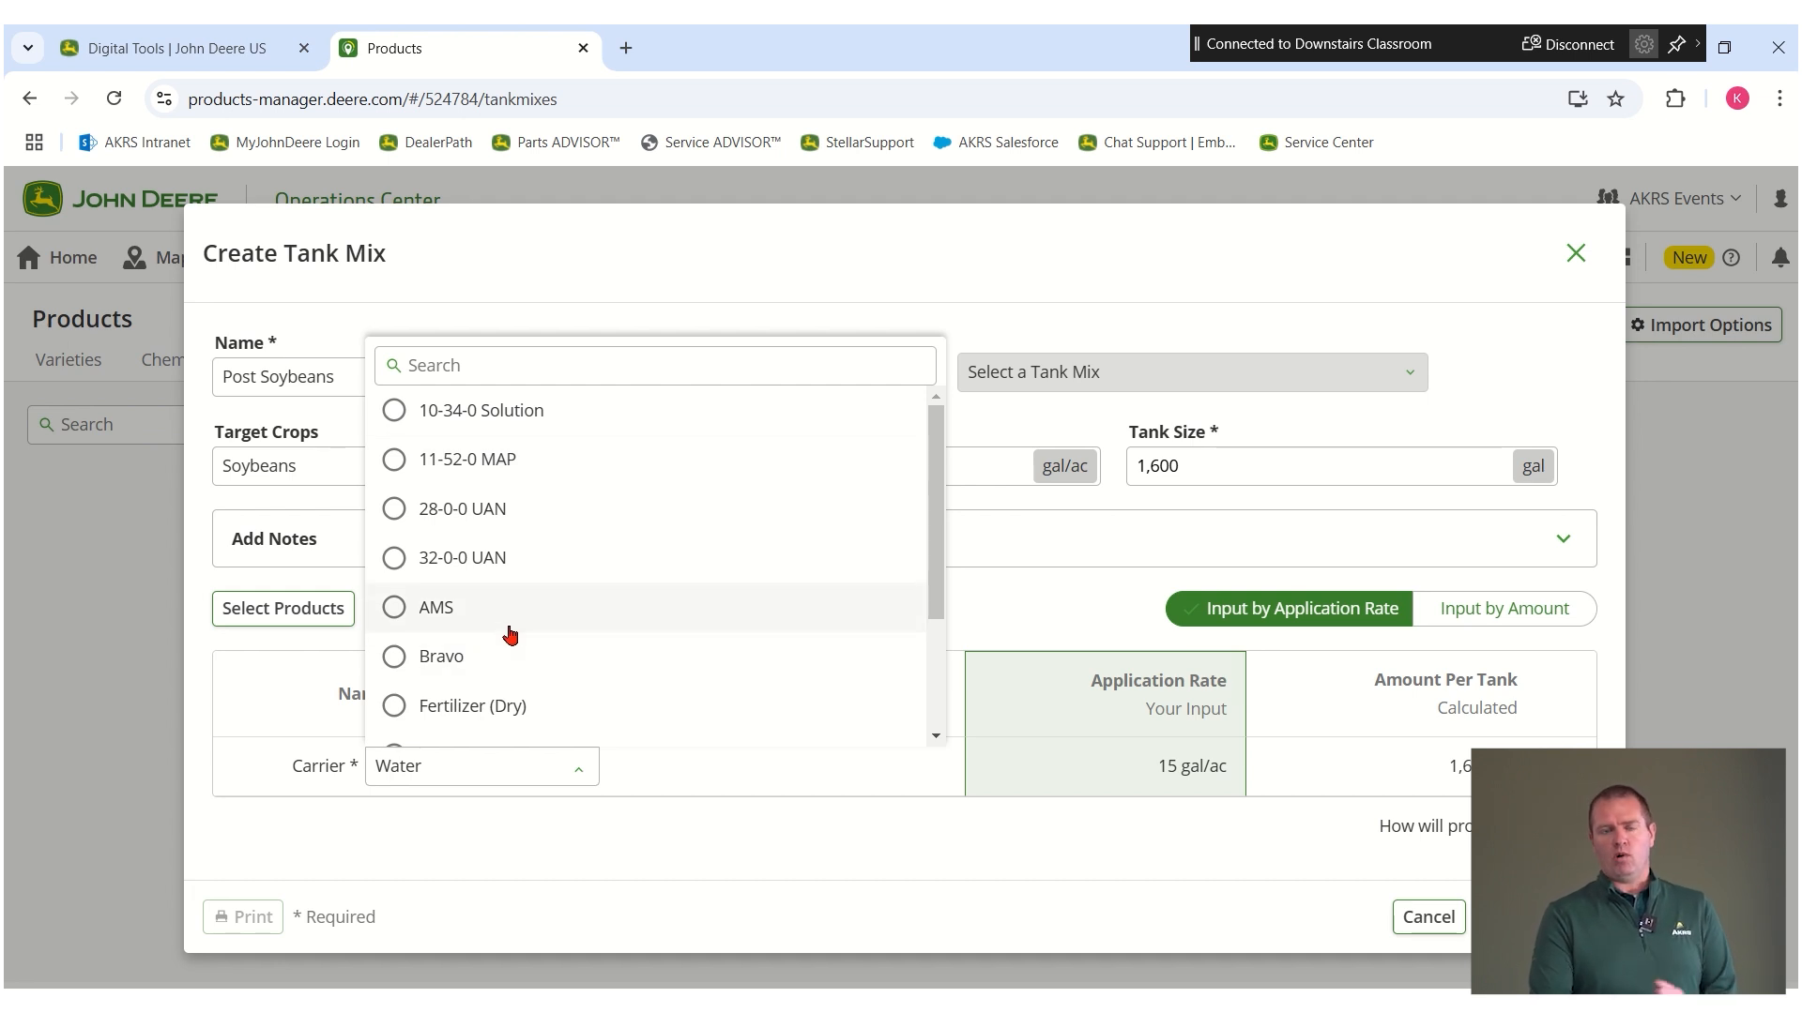
{"action": "left_click", "coordinate": [285, 710]}
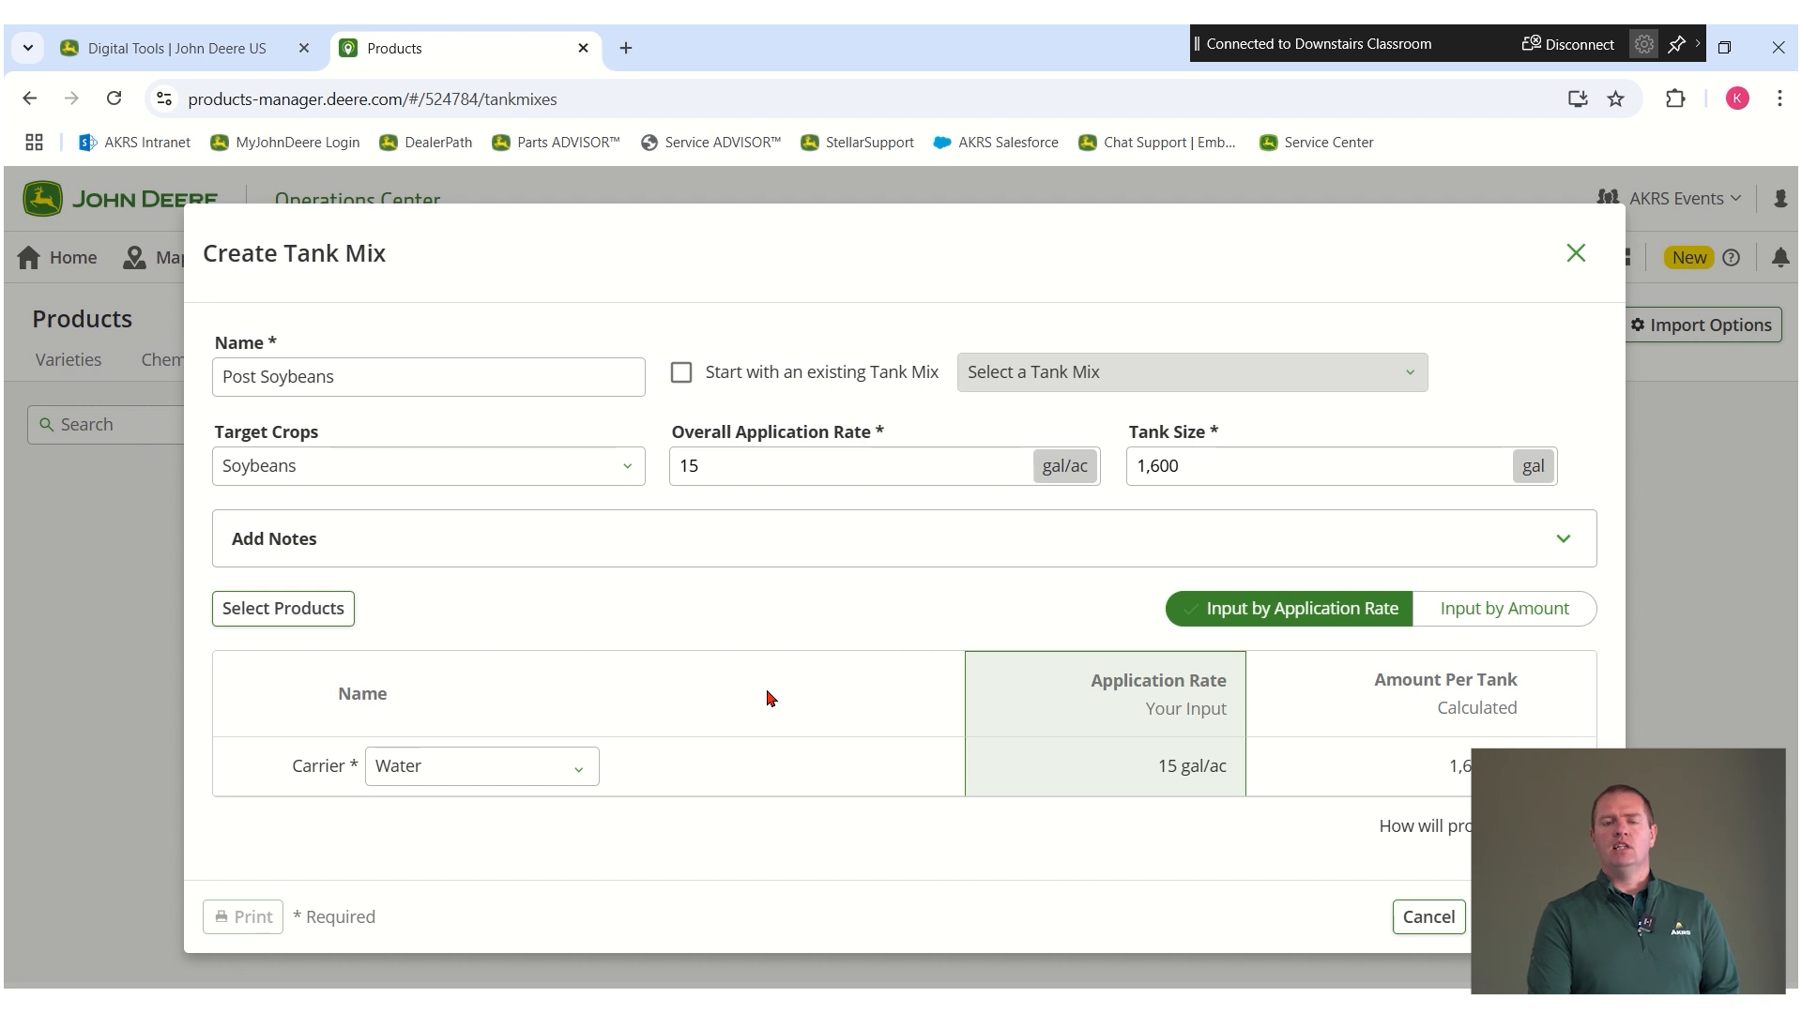
Add the products AMS, COC, MSO and Bravo to the tank mix
{"action": "left_click", "coordinate": [315, 610]}
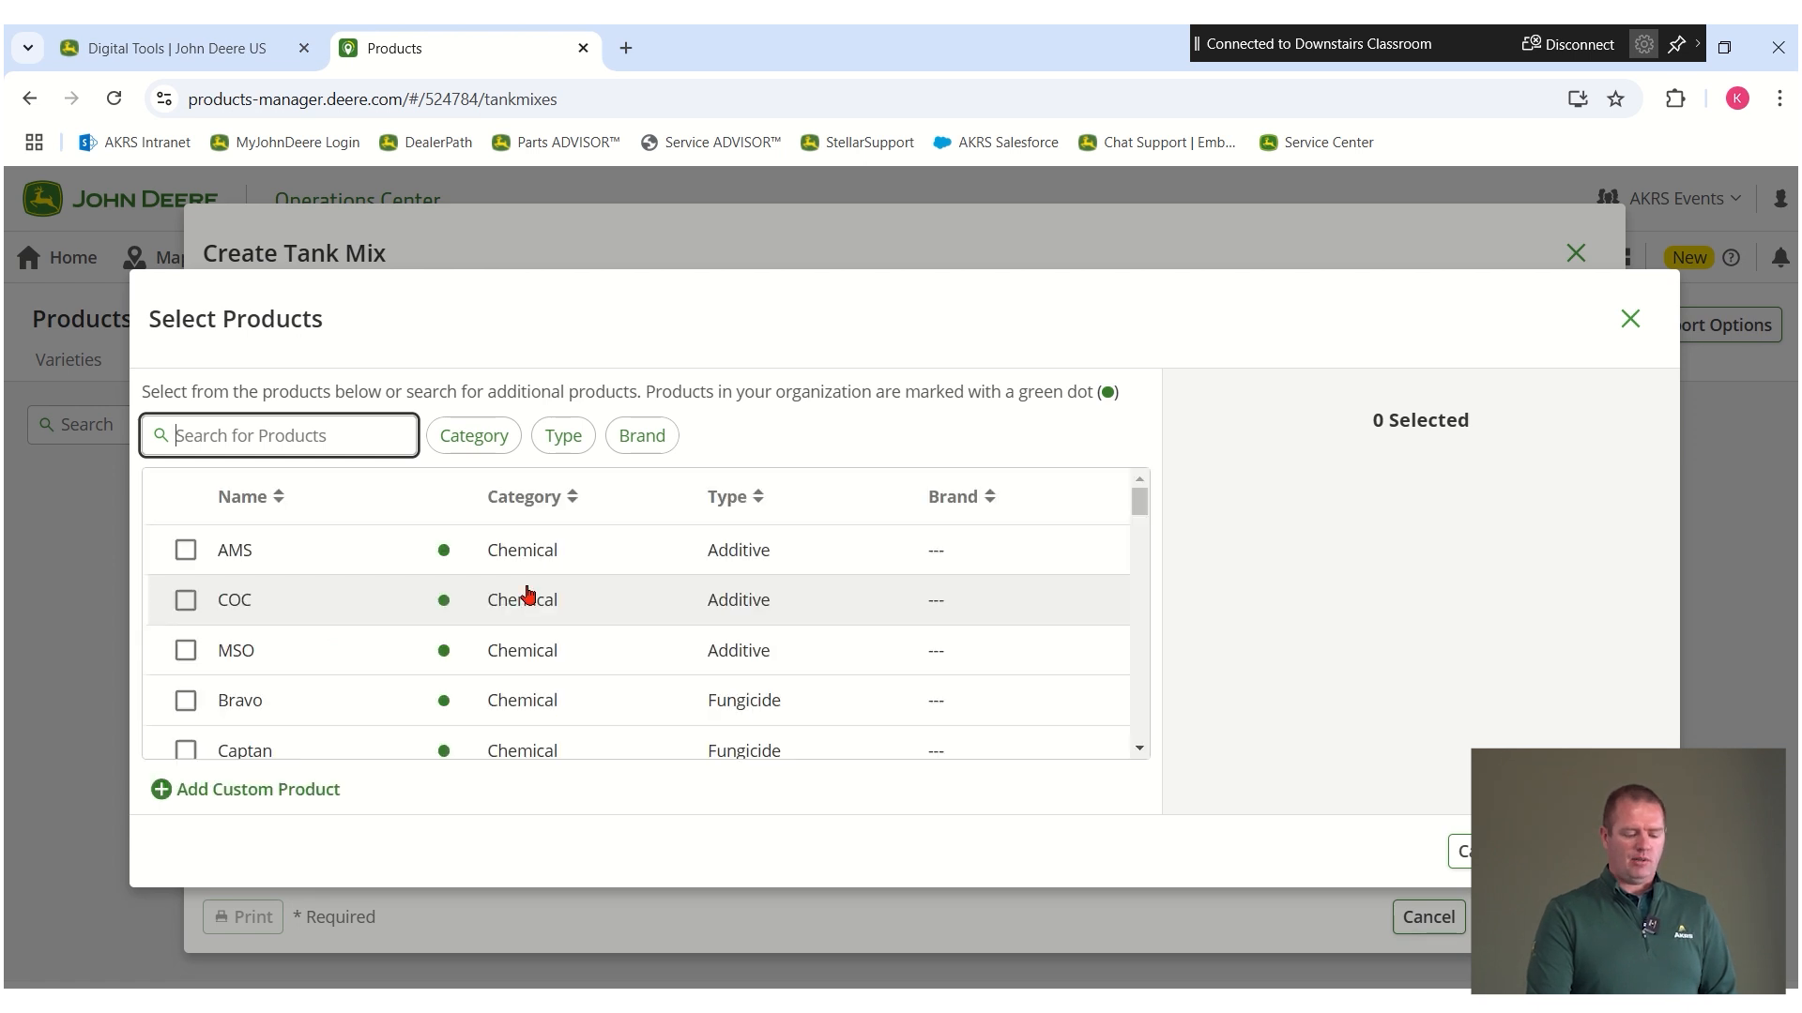
{"action": "left_click", "coordinate": [186, 550]}
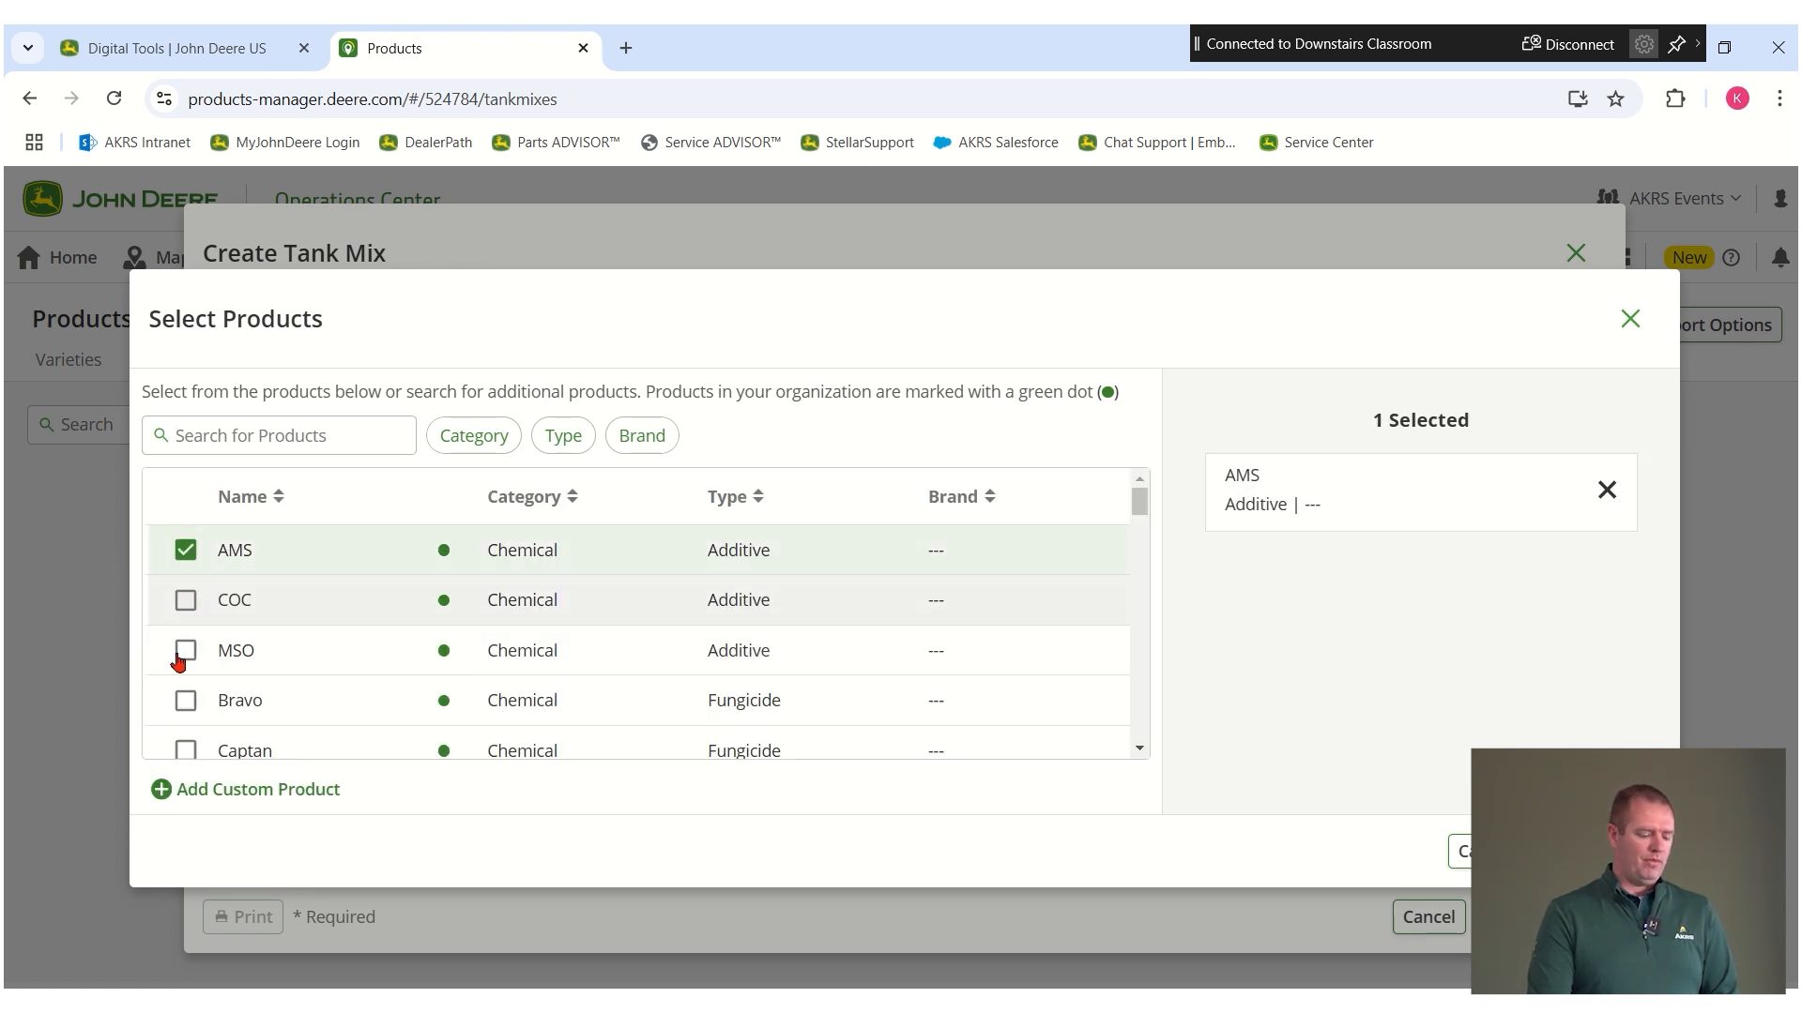
{"action": "left_click", "coordinate": [186, 600]}
{"action": "left_click", "coordinate": [186, 650]}
{"action": "left_click", "coordinate": [185, 700]}
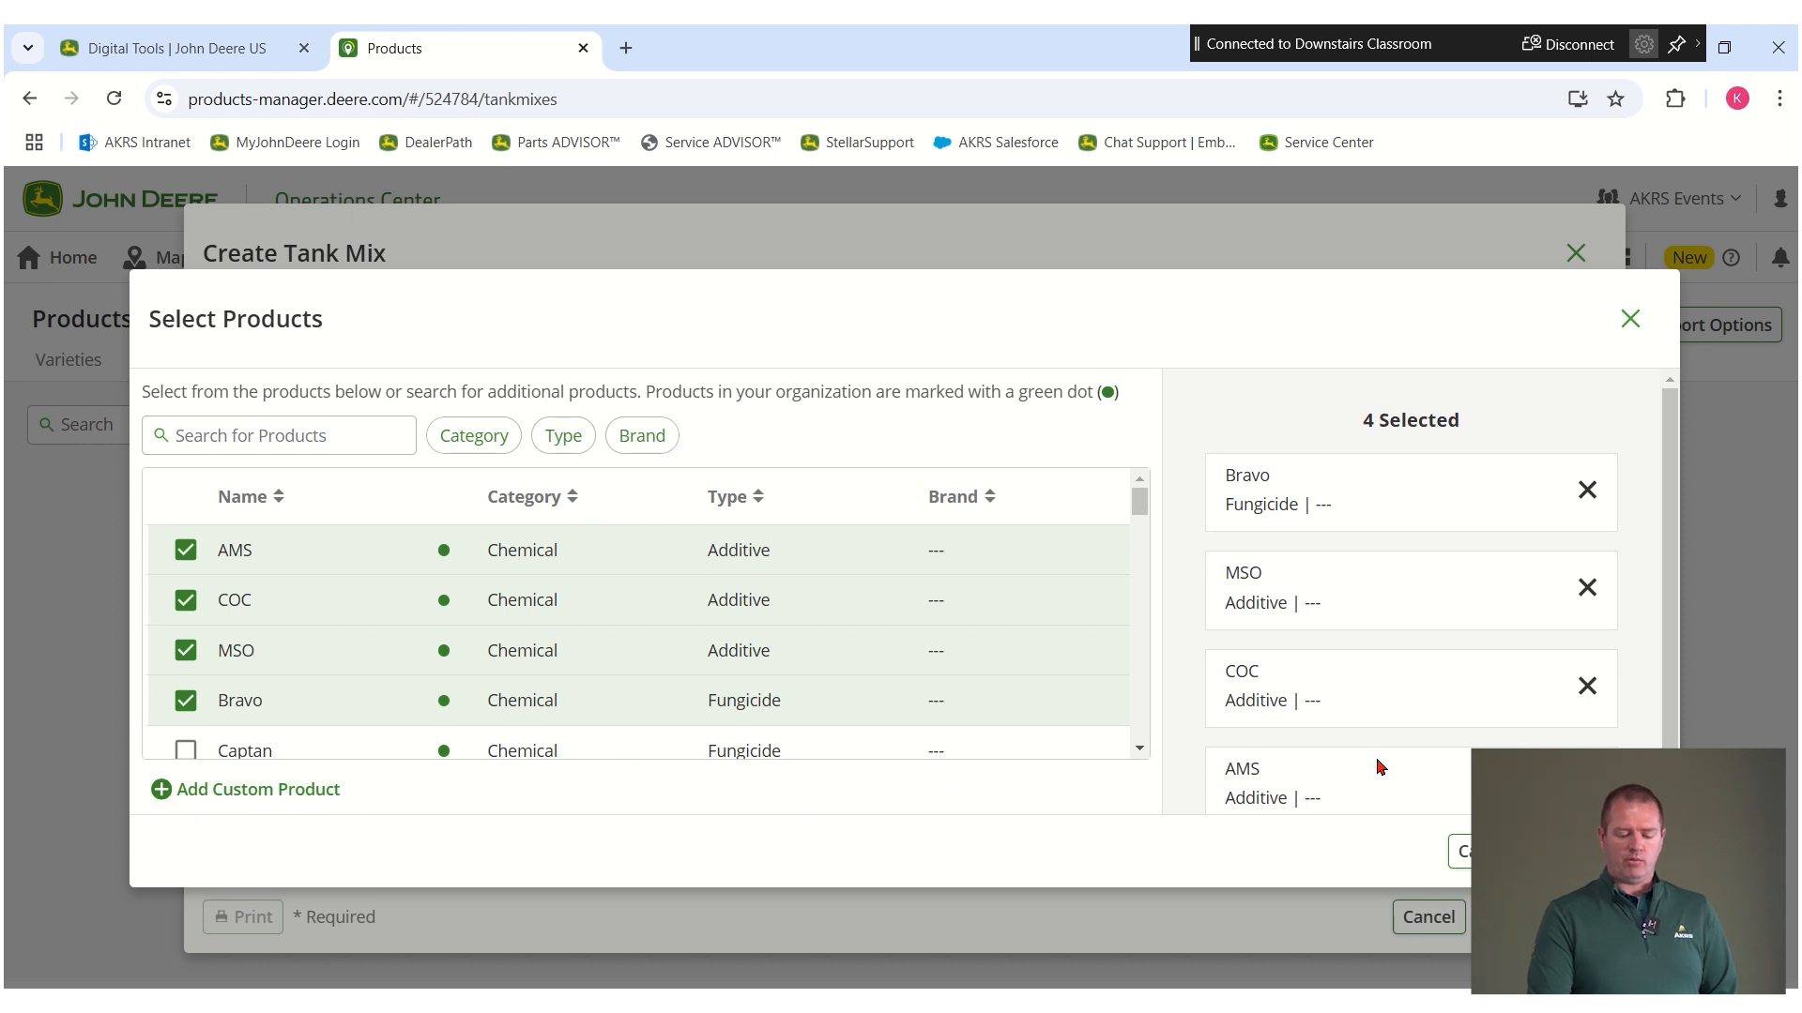
{"action": "left_click", "coordinate": [1593, 851]}
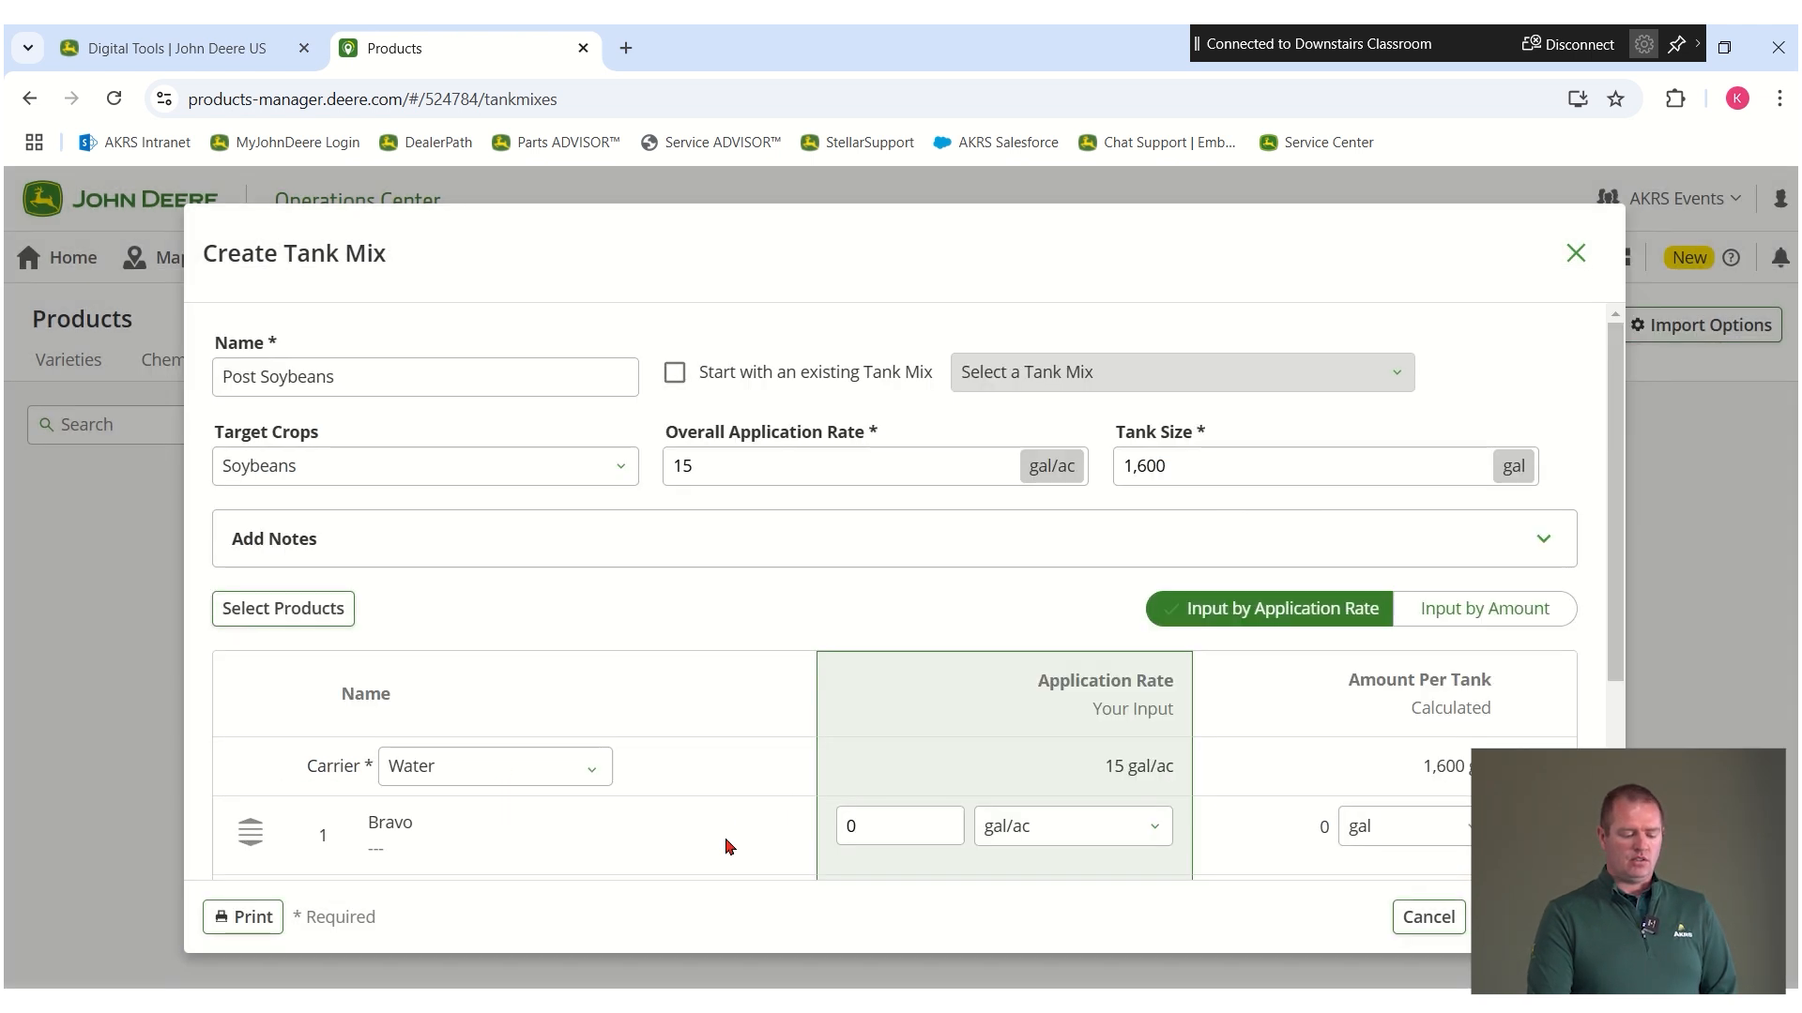
Set Bravo's application rate to 16 floz/ac
{"action": "scroll", "coordinate": [854, 670], "scroll_direction": "down", "scroll_amount": 3}
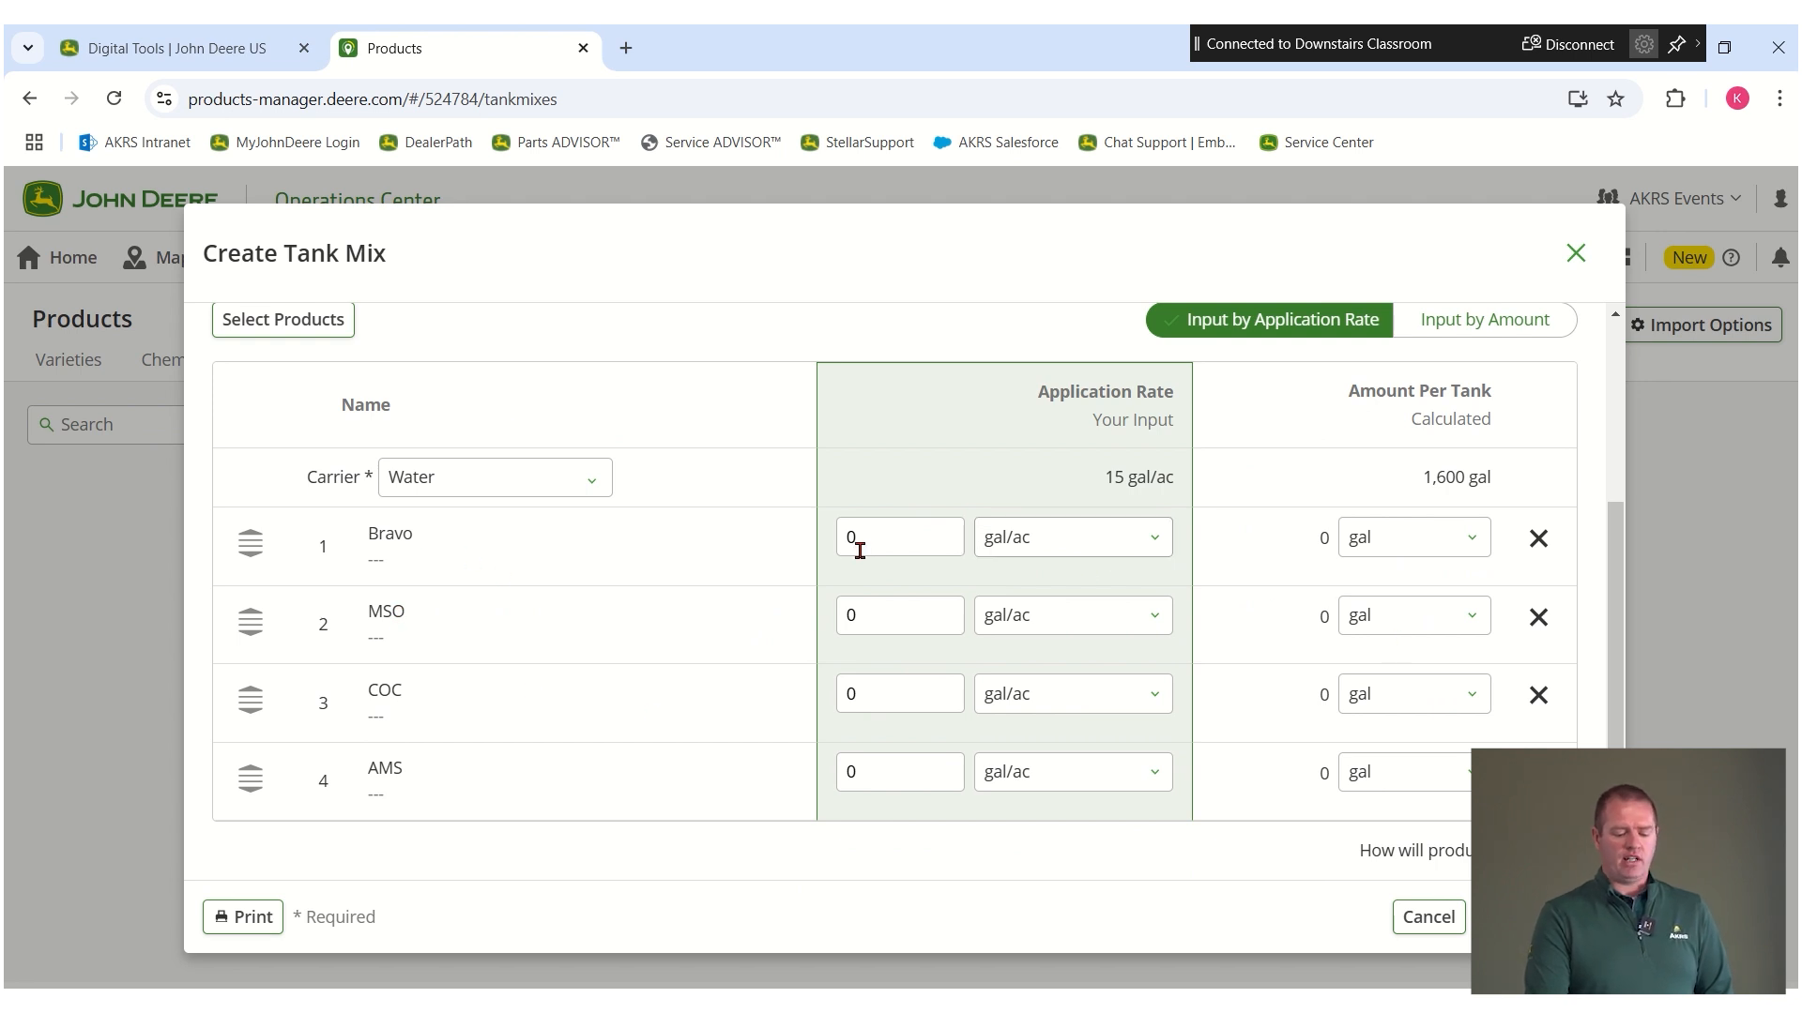
{"action": "left_click", "coordinate": [1066, 537]}
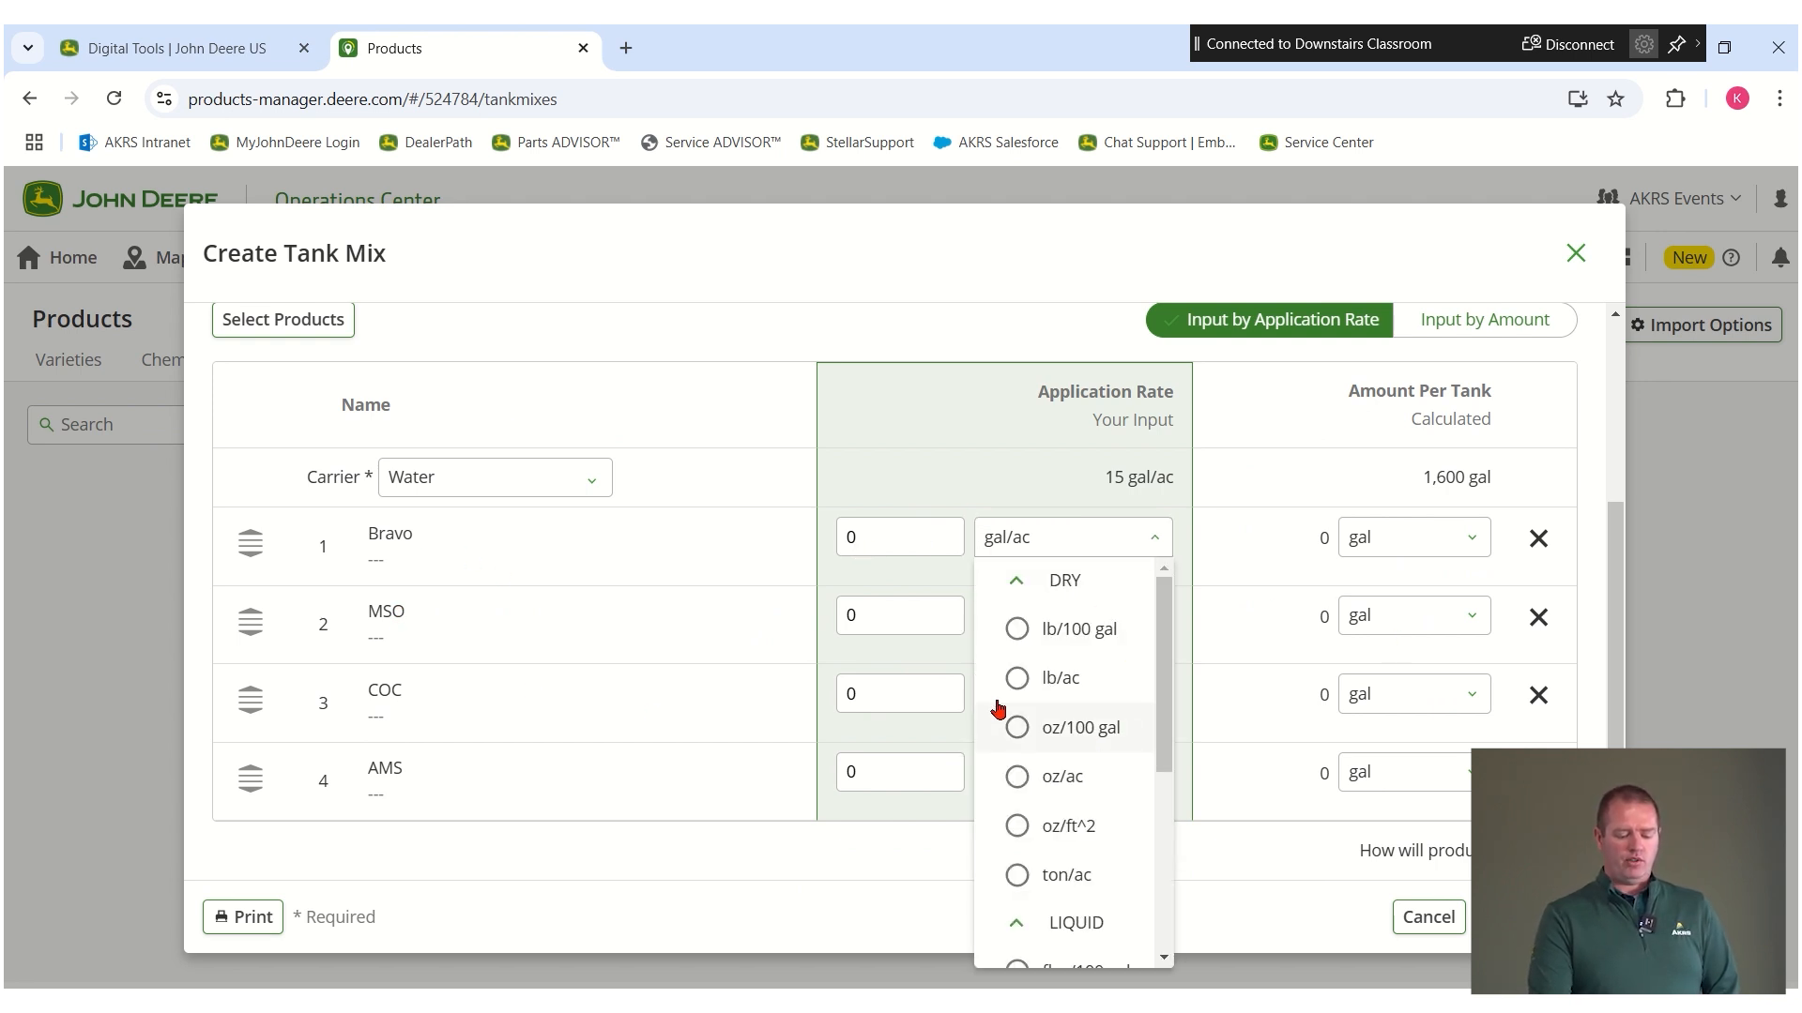
{"action": "scroll", "coordinate": [1038, 835], "scroll_direction": "down", "scroll_amount": 2}
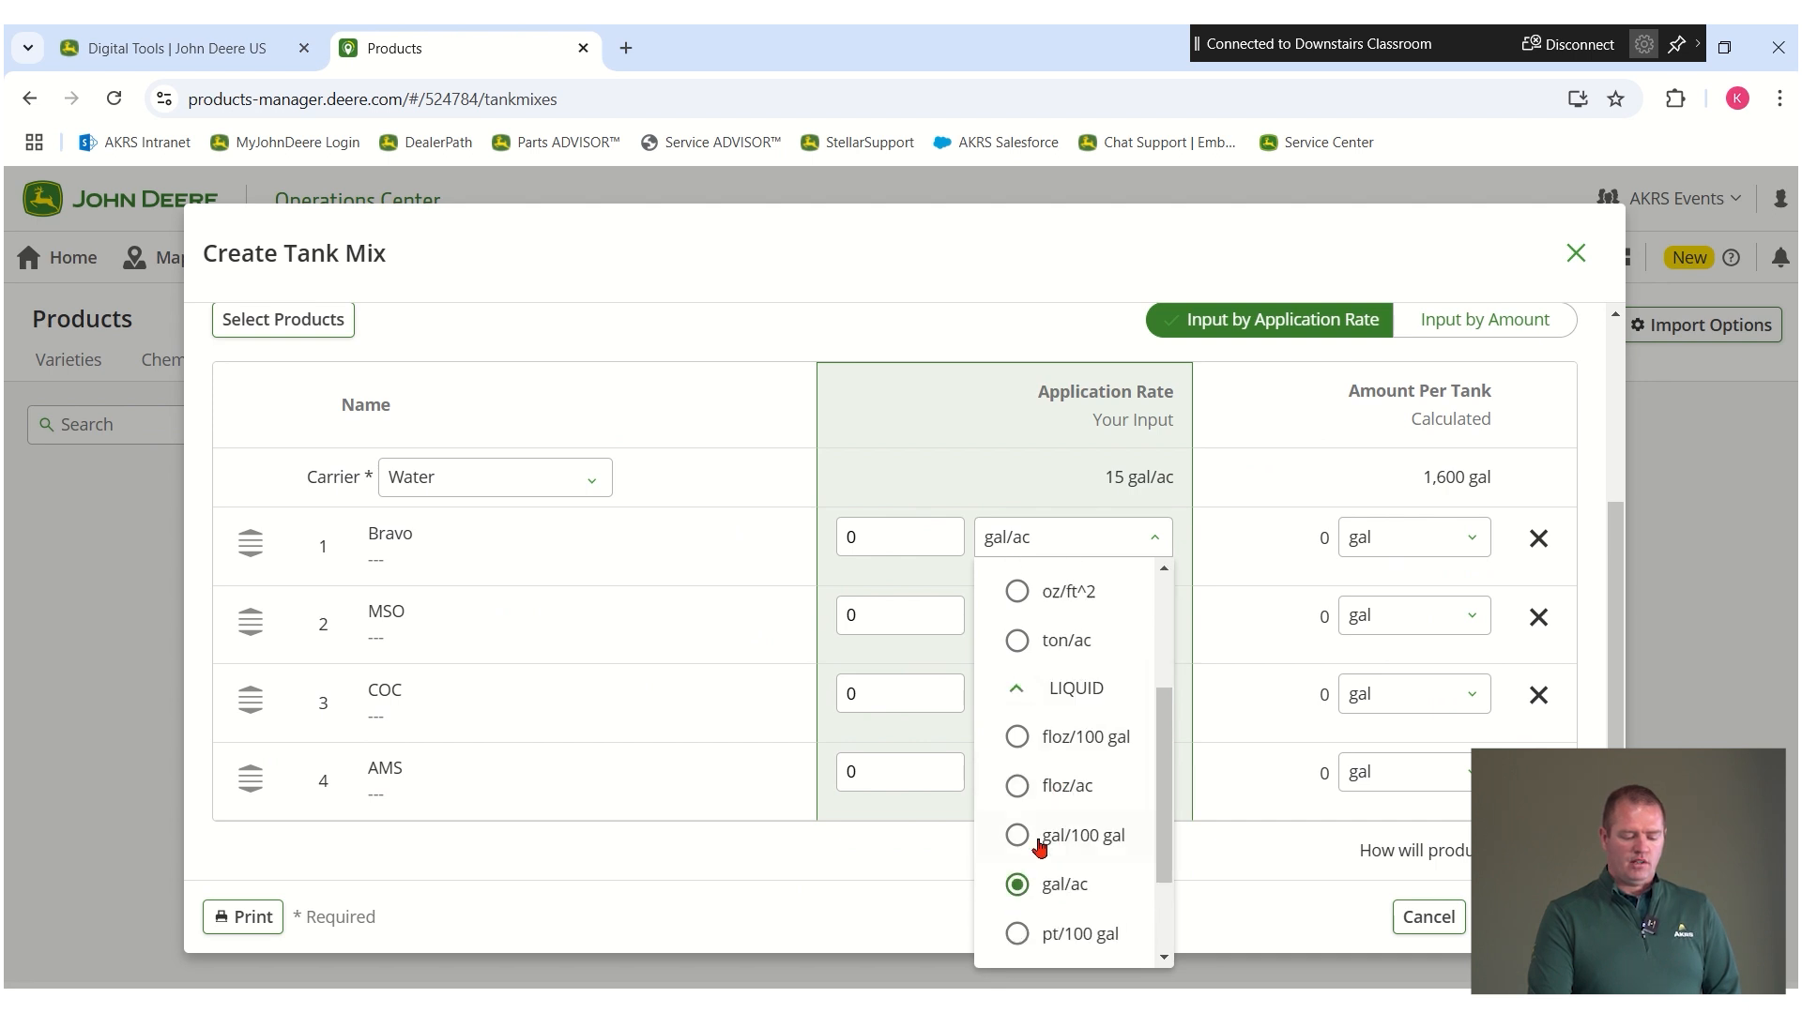
{"action": "left_click", "coordinate": [1004, 789]}
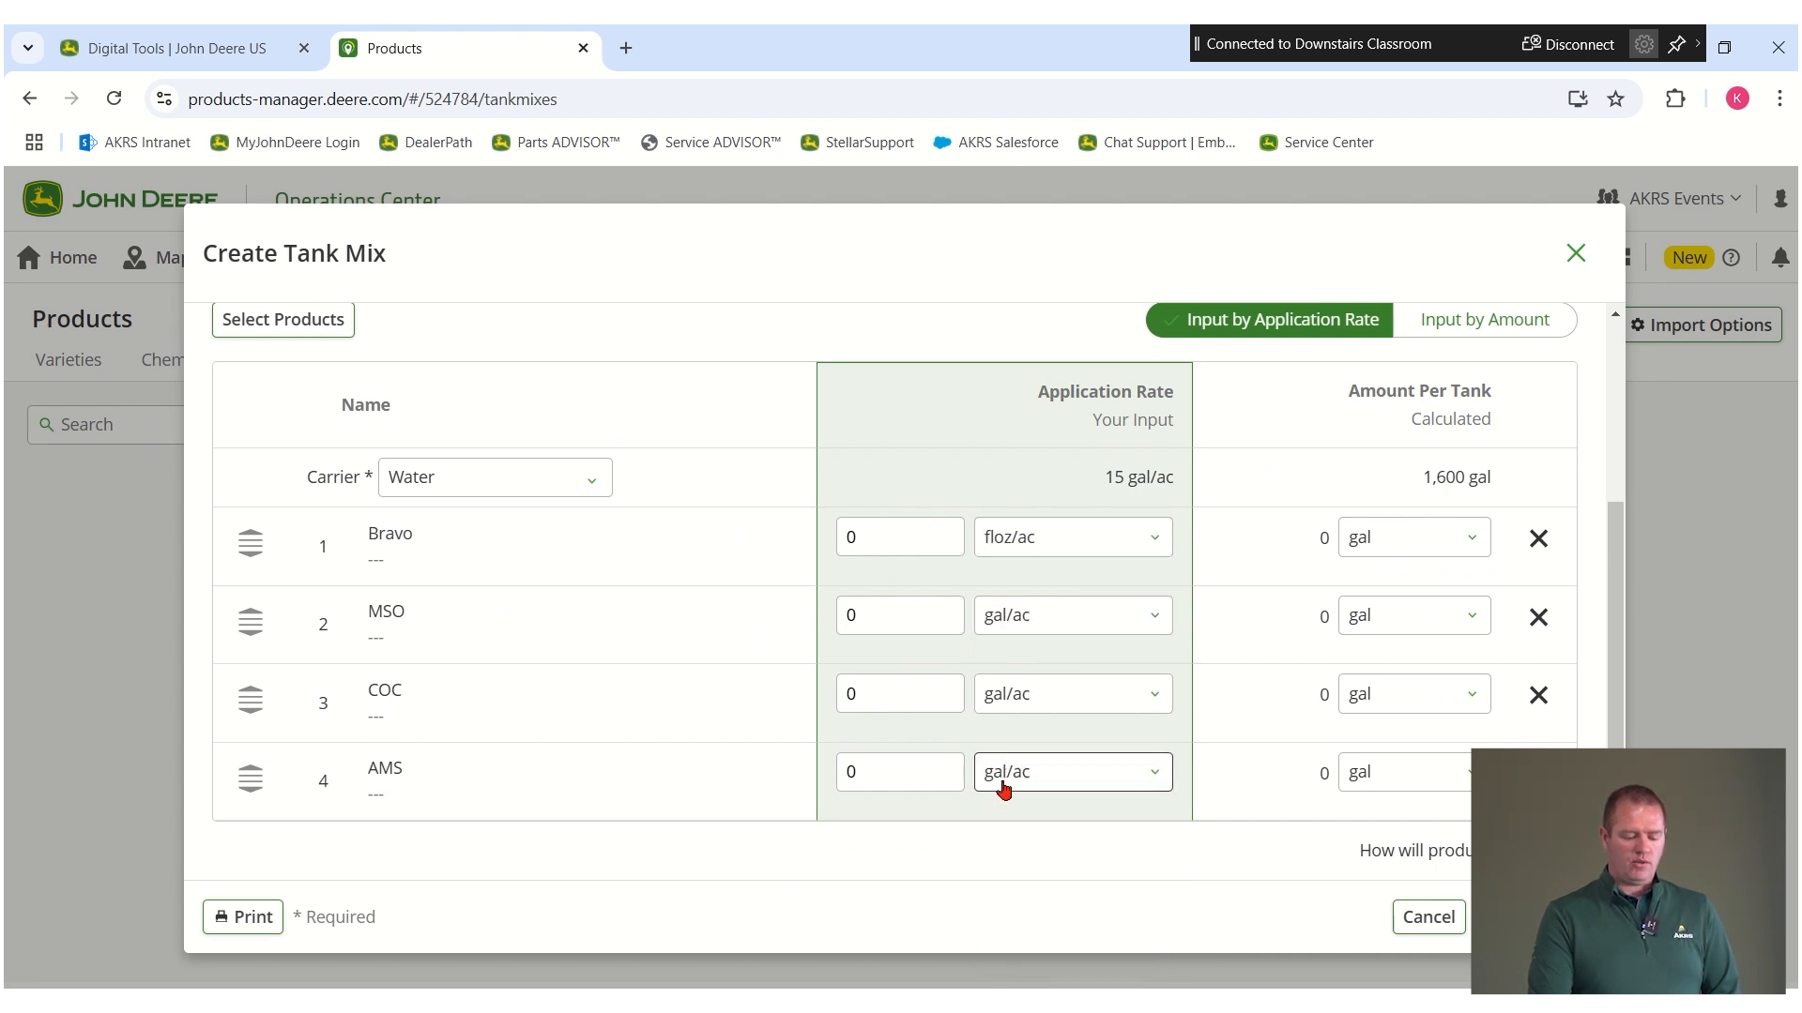
{"action": "left_click", "coordinate": [872, 542]}
{"action": "key", "text": "BackSpace"}
{"action": "type", "text": "16"}
Set MSO's application rate to 1 pt/ac
{"action": "left_click", "coordinate": [1058, 619]}
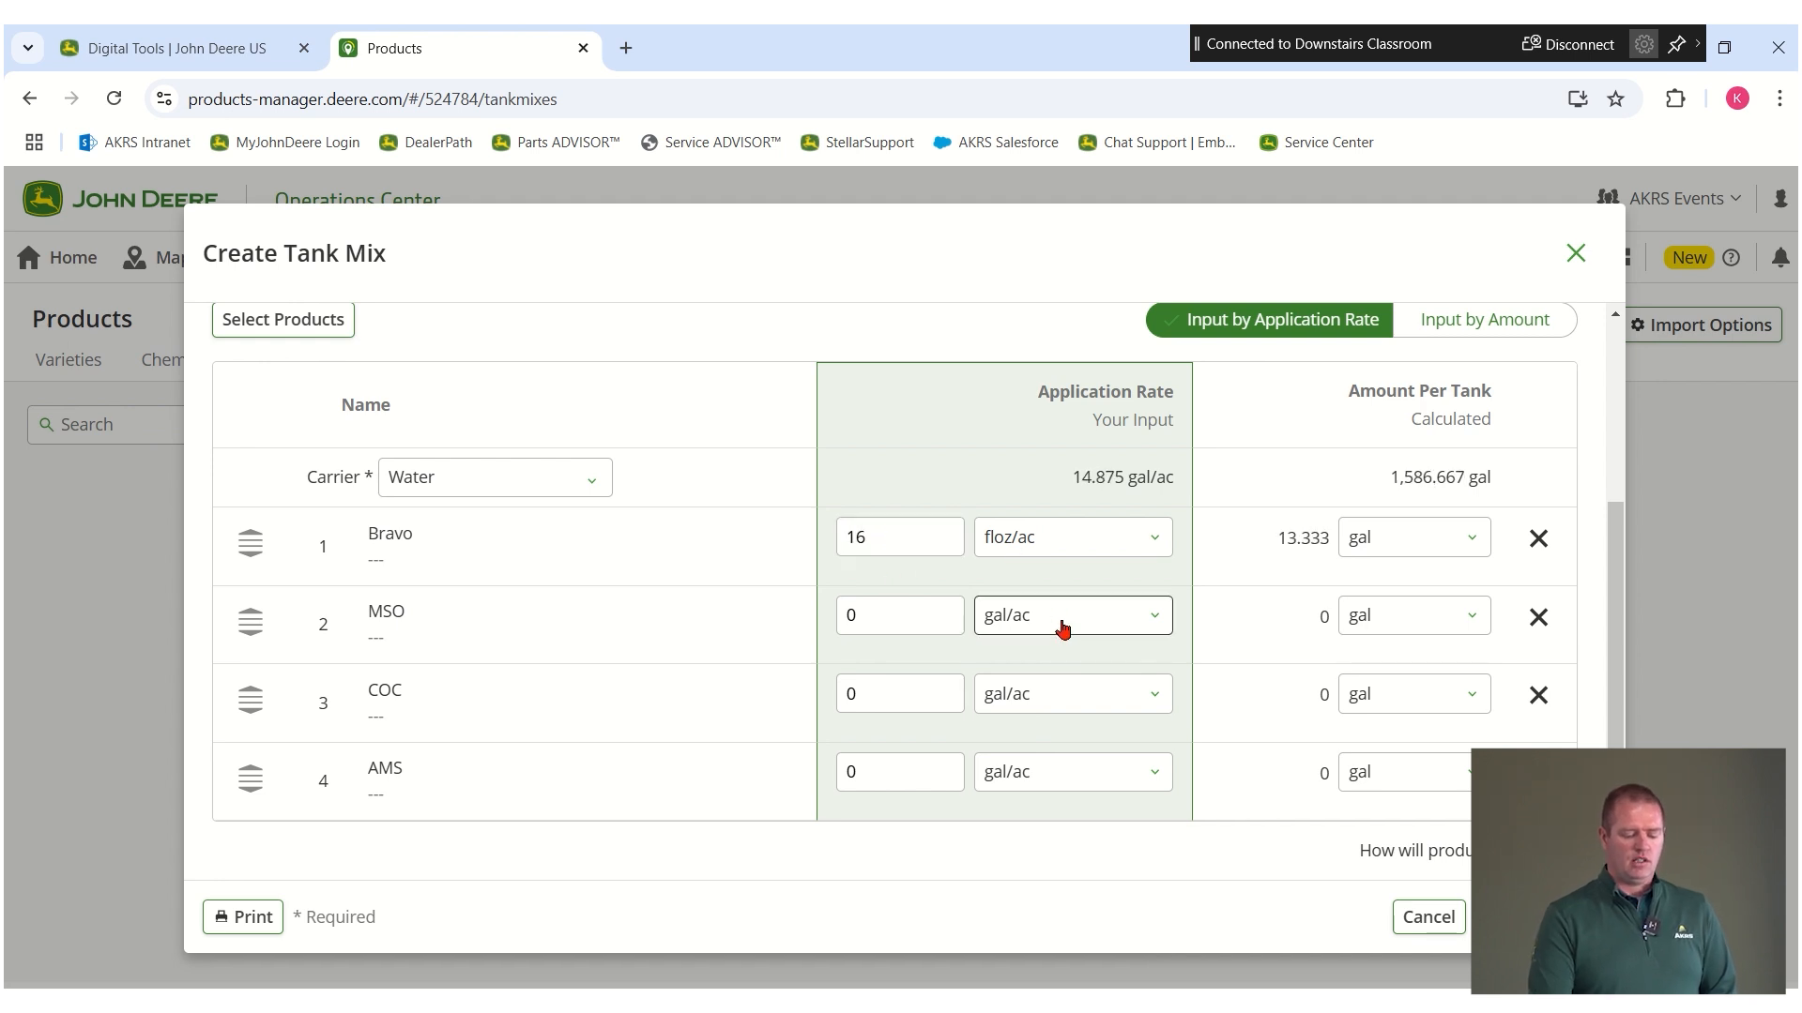
{"action": "scroll", "coordinate": [1078, 547], "scroll_direction": "down", "scroll_amount": 4}
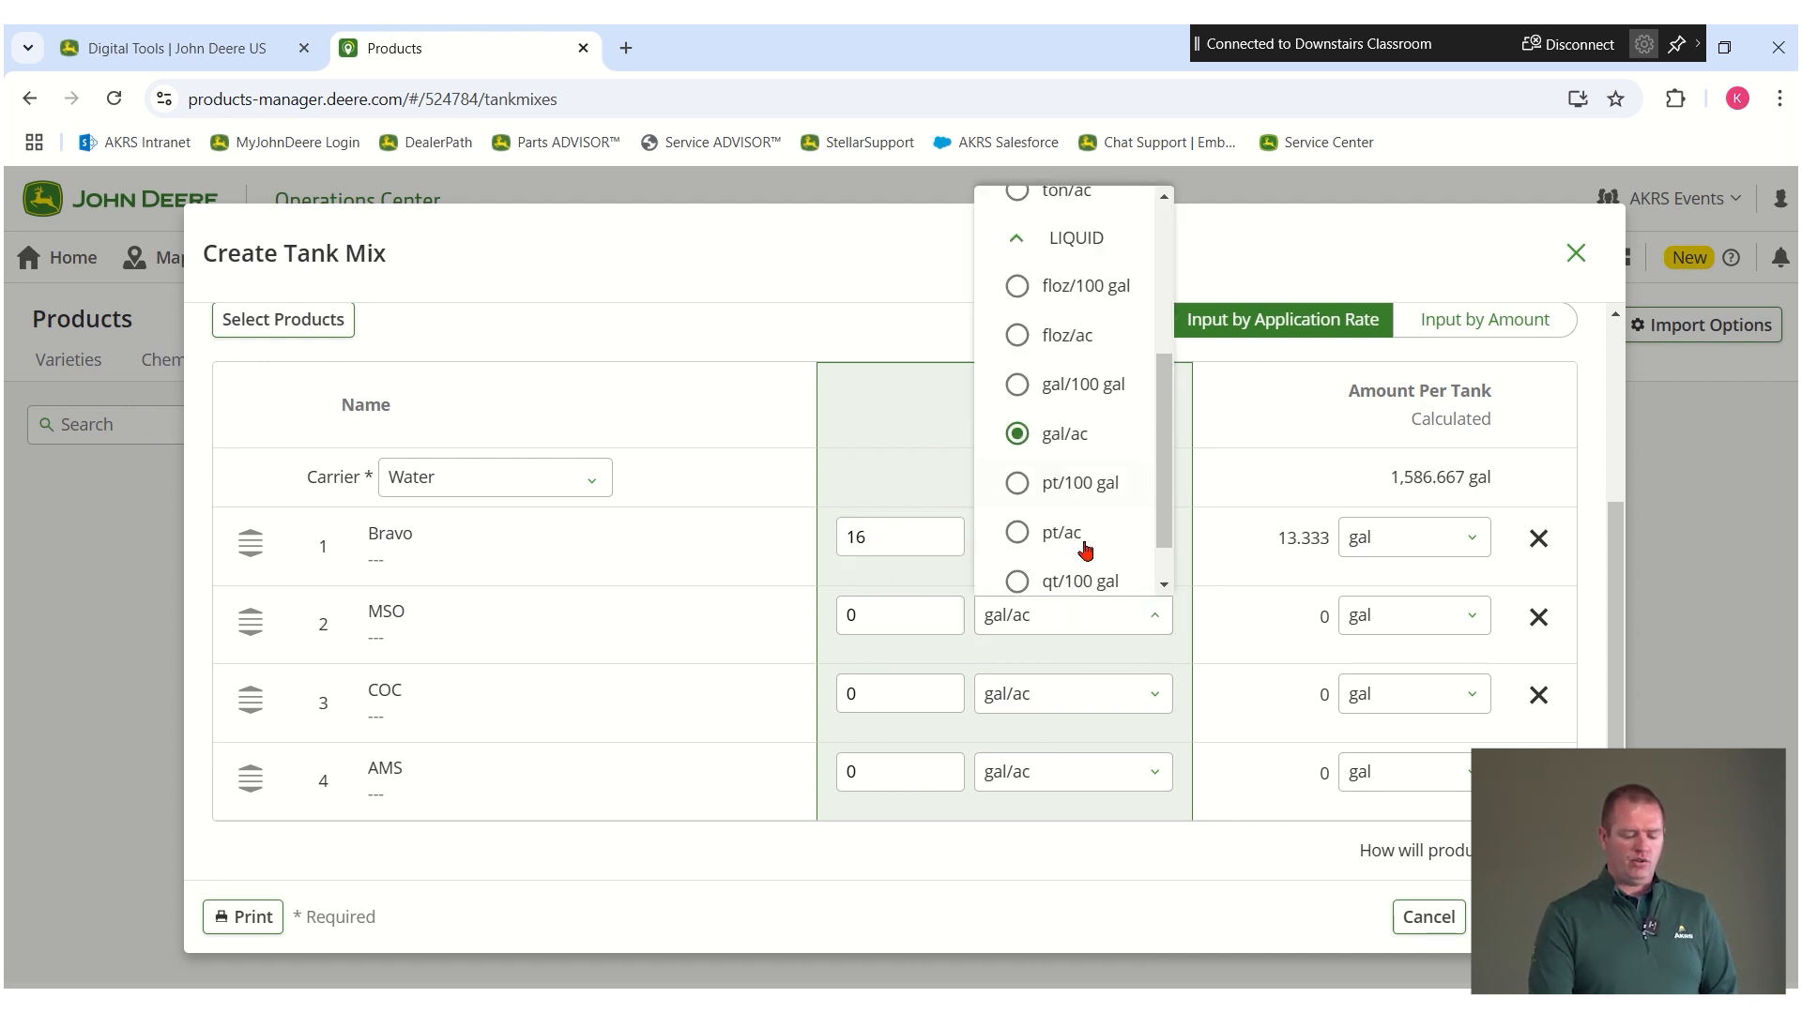
{"action": "left_click", "coordinate": [1034, 474]}
{"action": "left_click", "coordinate": [856, 620]}
{"action": "key", "text": "BackSpace"}
{"action": "type", "text": "1"}
Set COC's application rate to 48 floz/ac
{"action": "left_click", "coordinate": [1090, 697]}
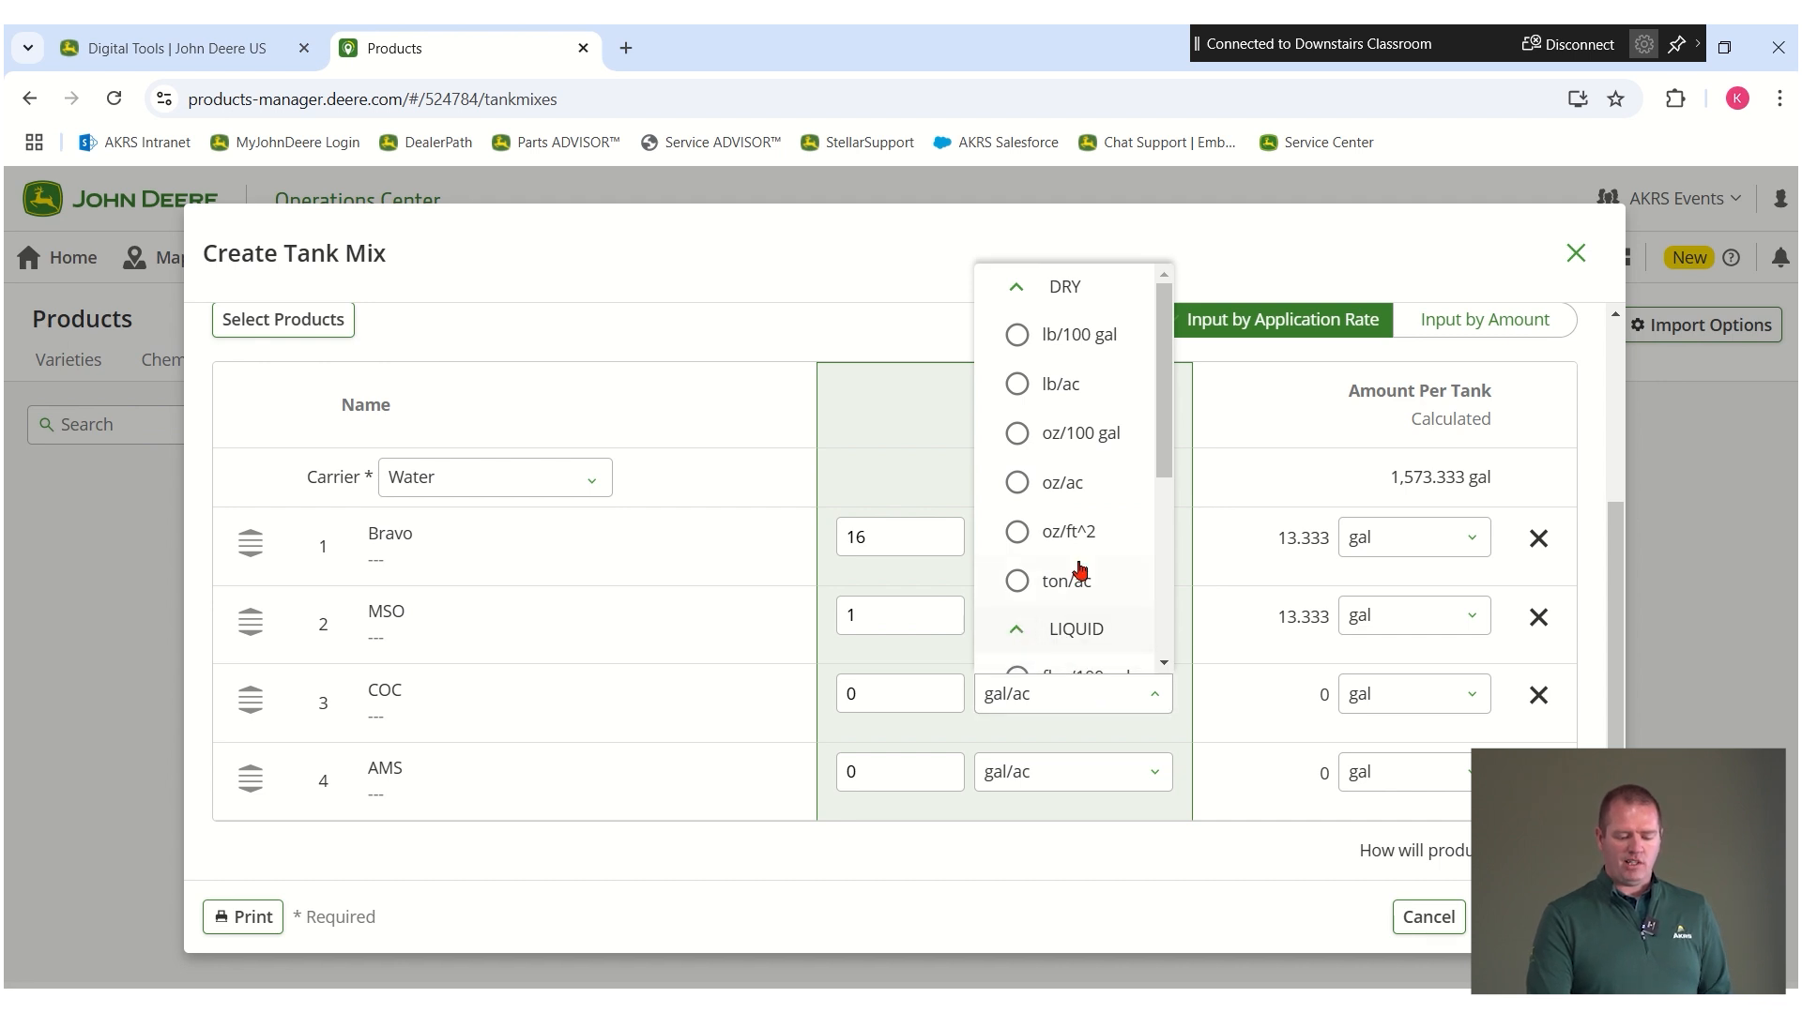
{"action": "scroll", "coordinate": [1079, 577], "scroll_direction": "down", "scroll_amount": 1}
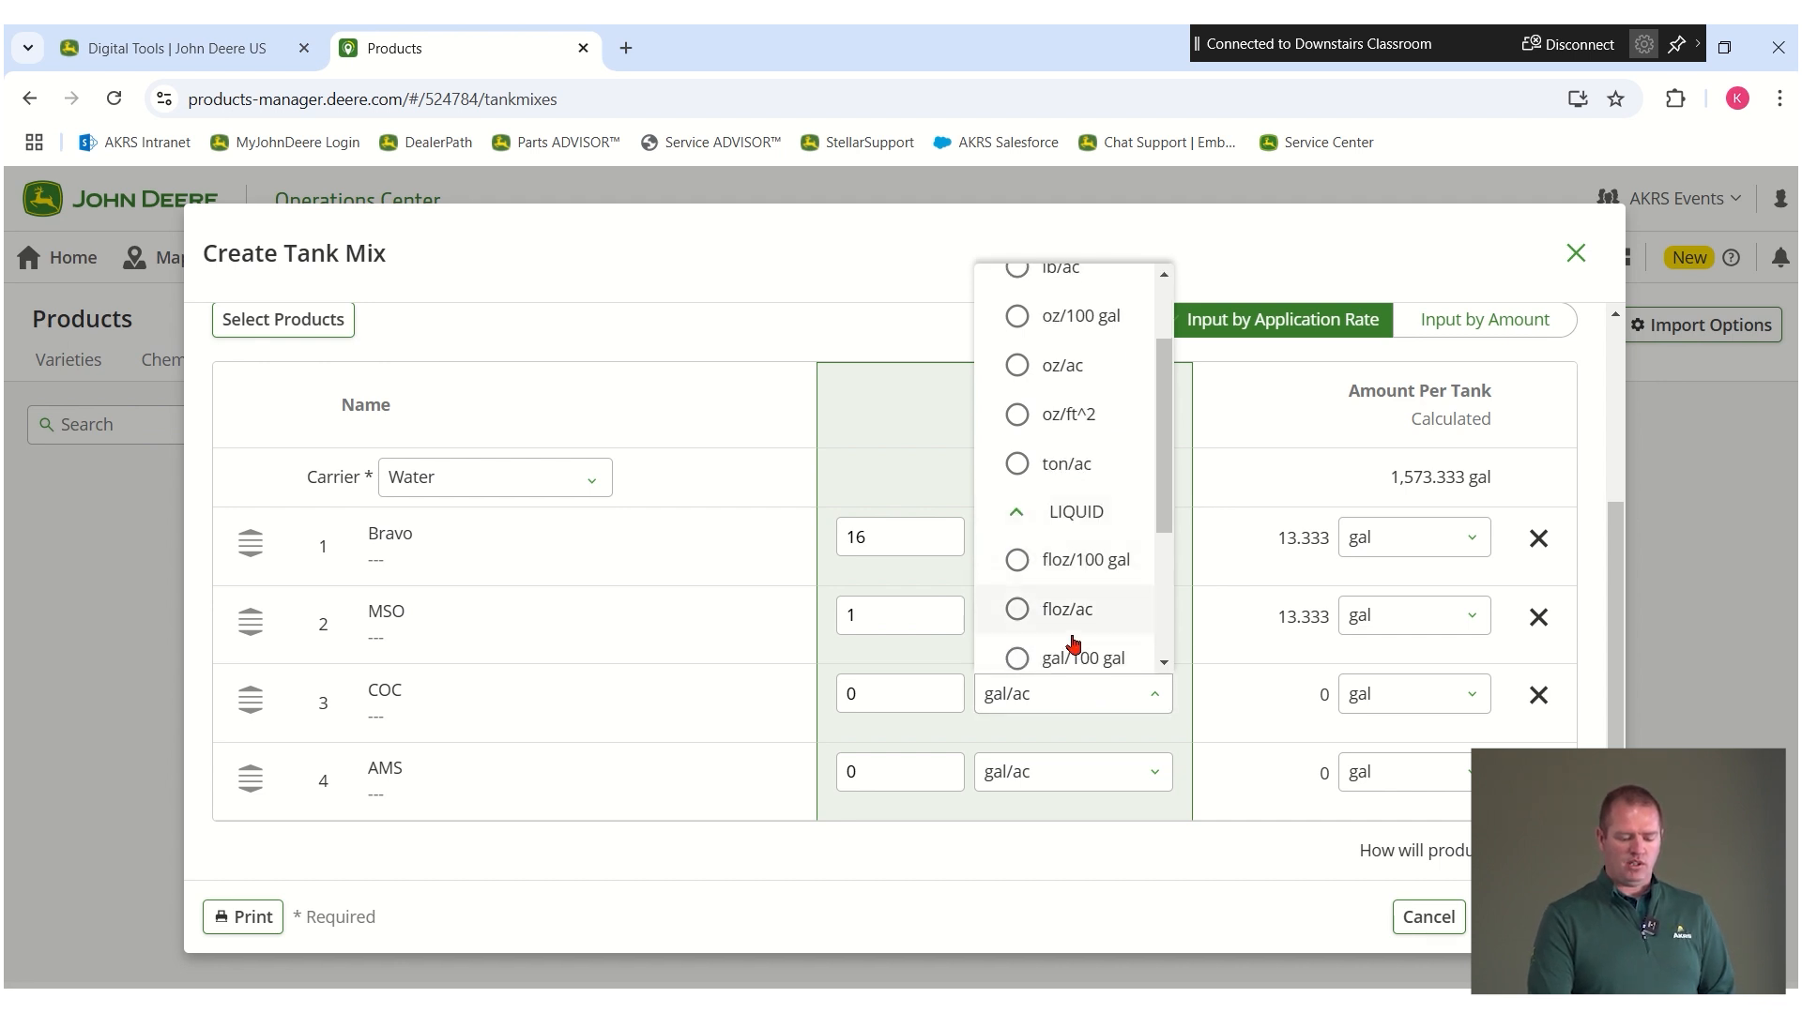
{"action": "left_click", "coordinate": [1023, 563]}
{"action": "left_click", "coordinate": [1072, 702]}
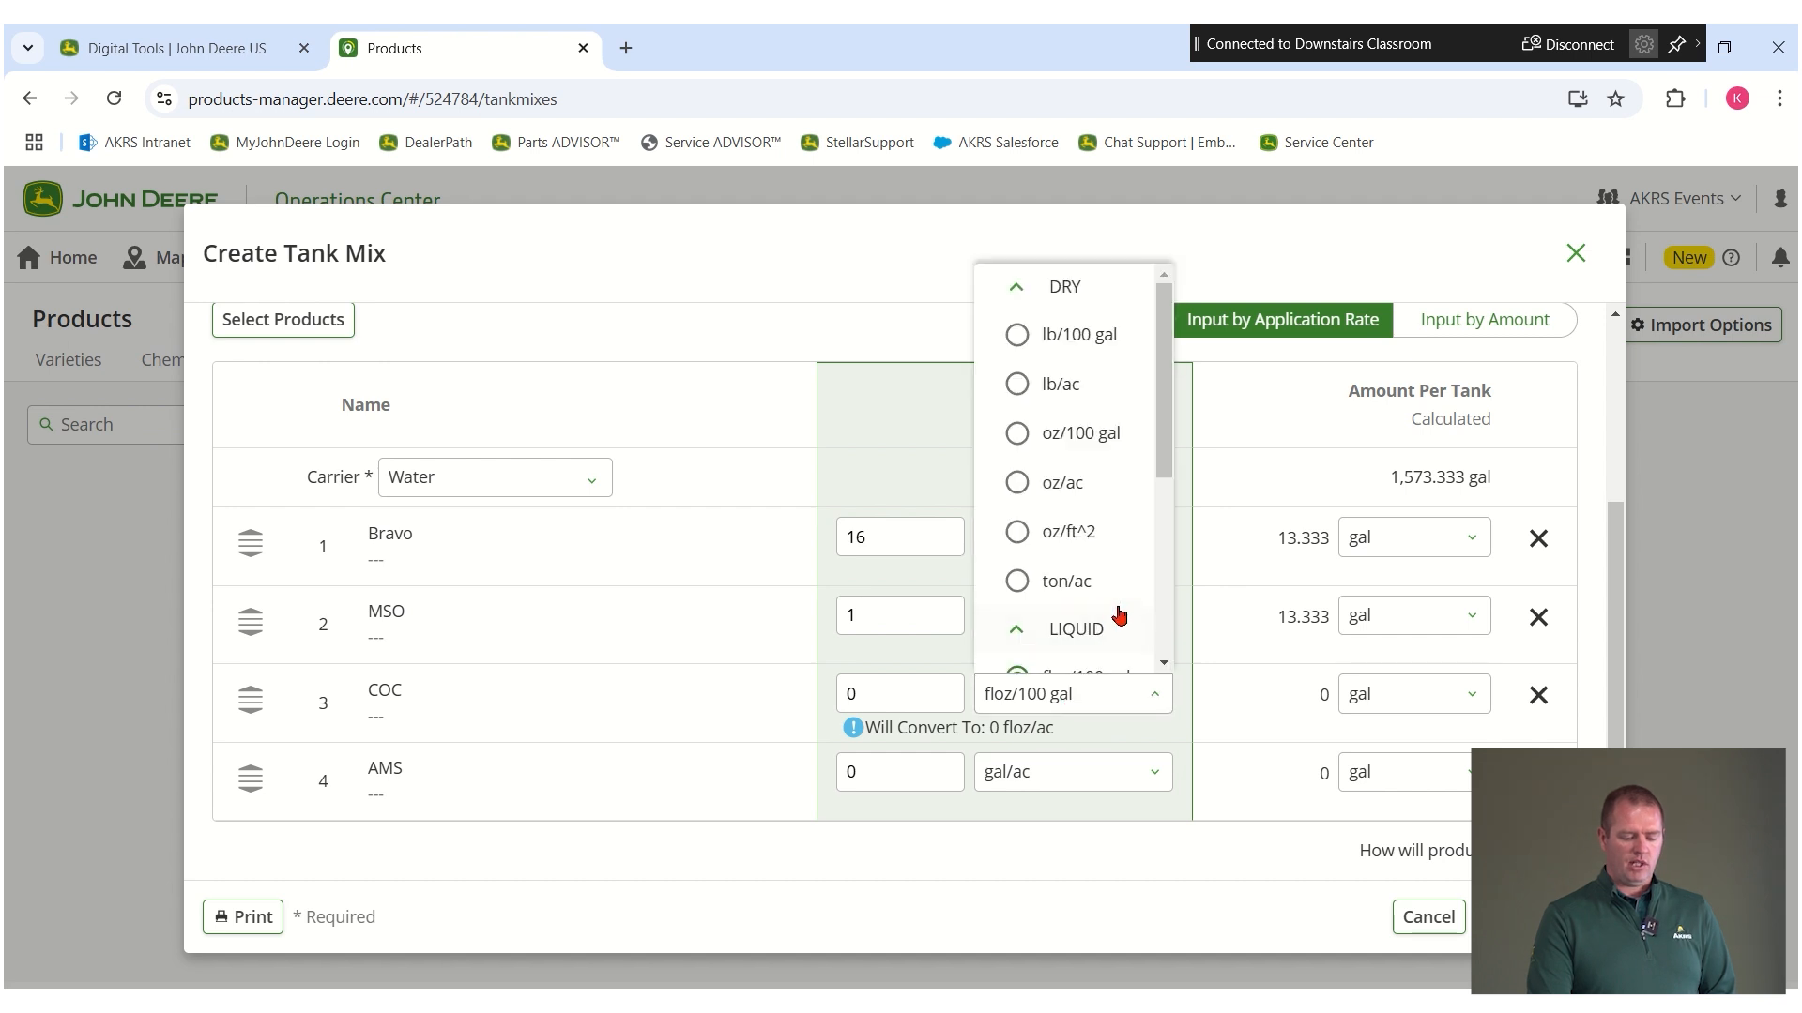
{"action": "scroll", "coordinate": [1079, 601], "scroll_direction": "down", "scroll_amount": 1}
{"action": "left_click", "coordinate": [1012, 611]}
{"action": "left_click", "coordinate": [882, 683]}
{"action": "type", "text": "48"}
Set AMS's application rate to 0.5 gal/ac
{"action": "left_click", "coordinate": [1109, 765]}
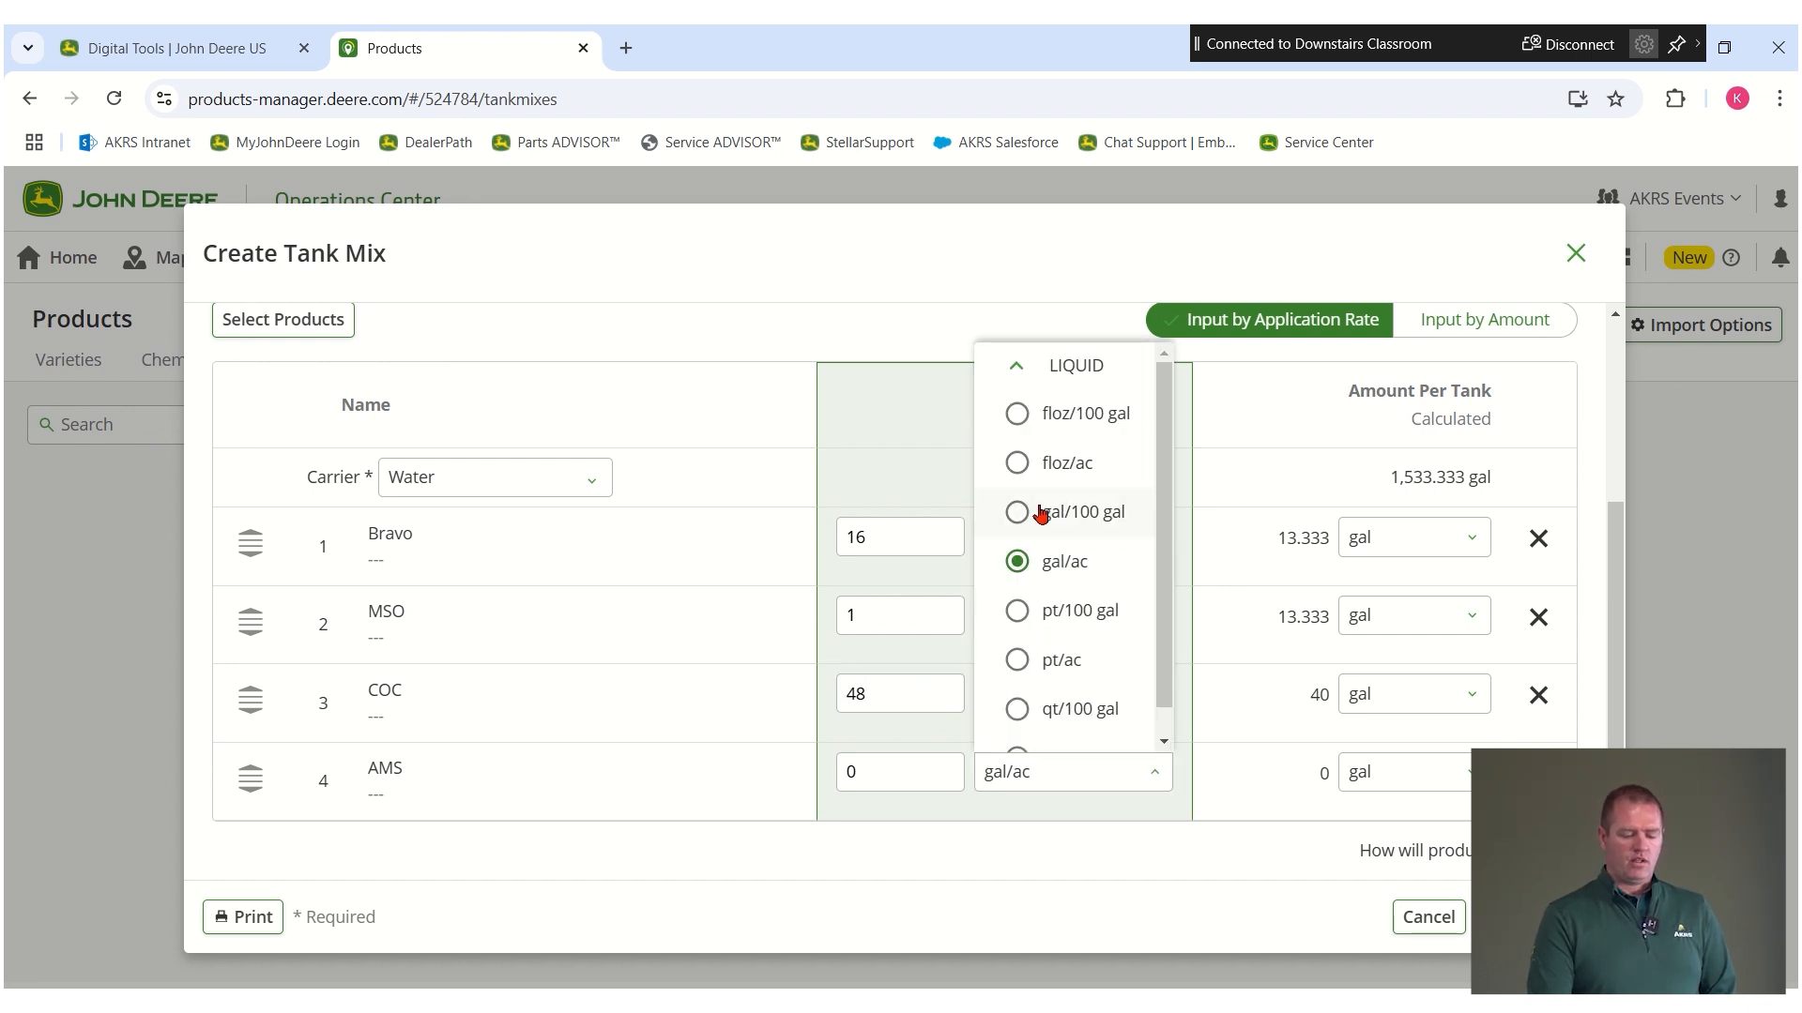
{"action": "left_click", "coordinate": [1044, 786]}
{"action": "left_click", "coordinate": [917, 781]}
{"action": "type", "text": ".5"}
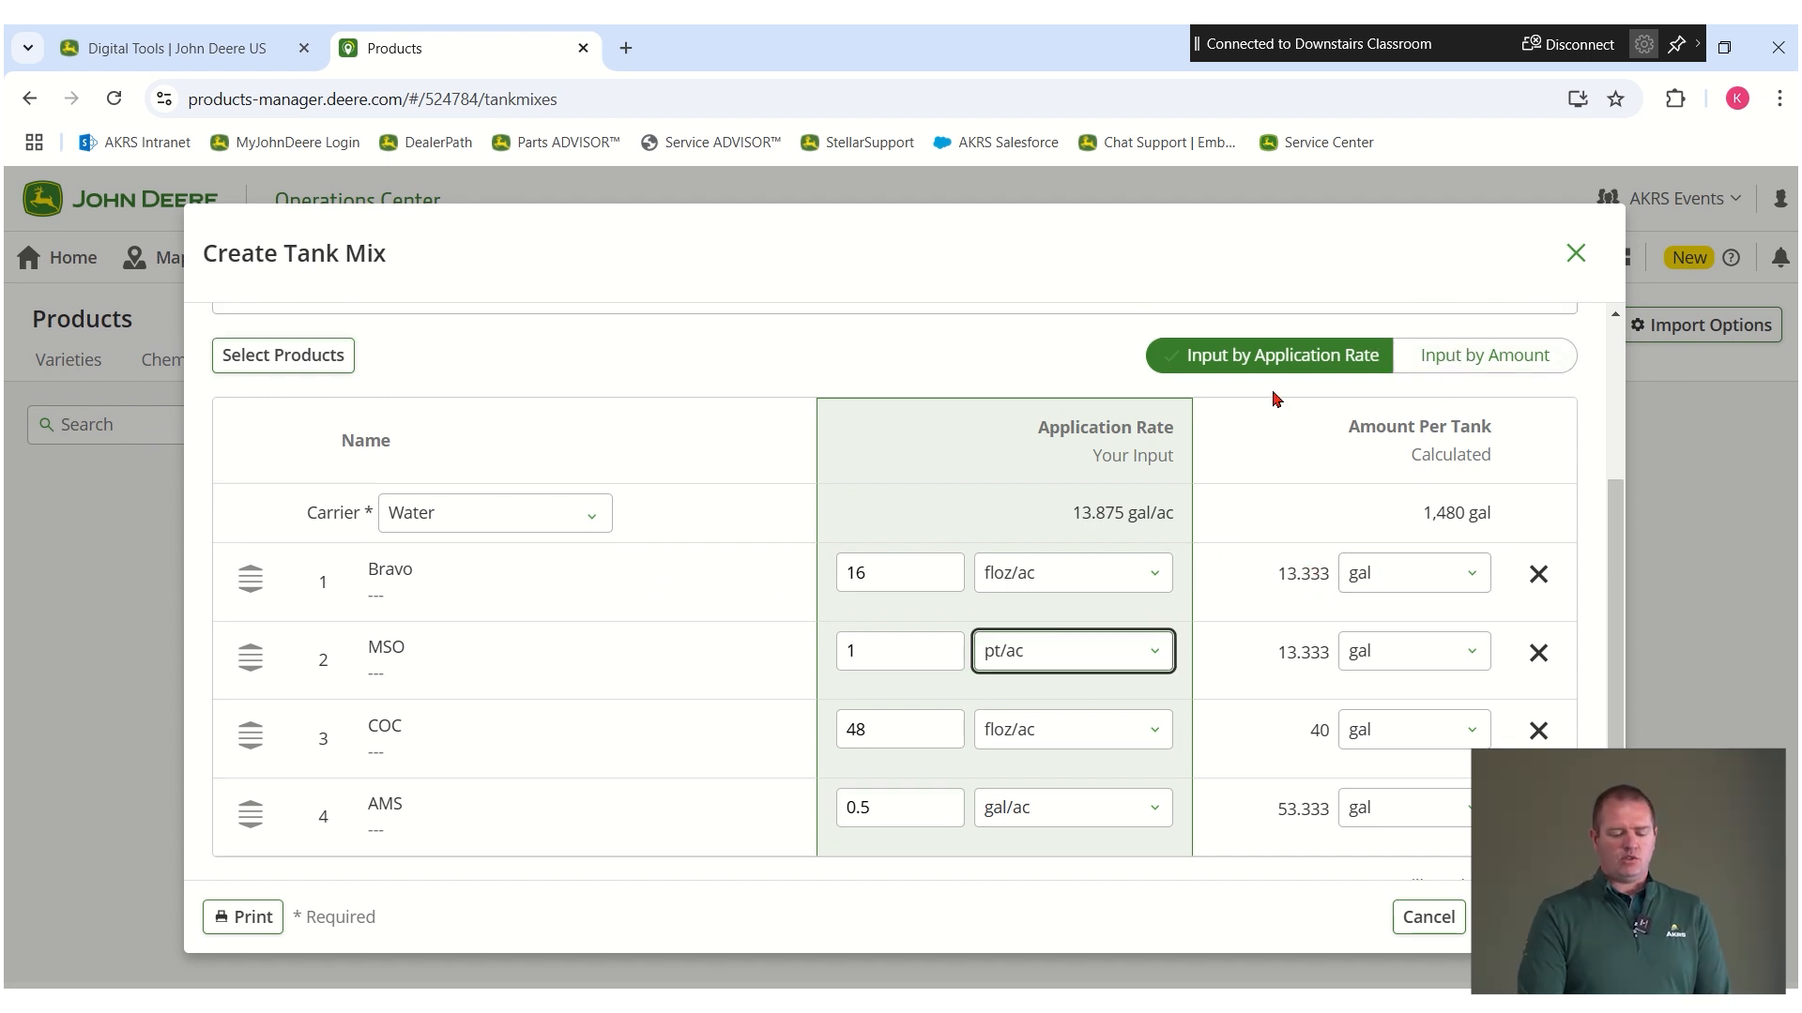
Switch the product table to input by amount and set the amounts per tank to 14 gal for Bravo and 13 gal for MSO
{"action": "left_click", "coordinate": [1477, 356]}
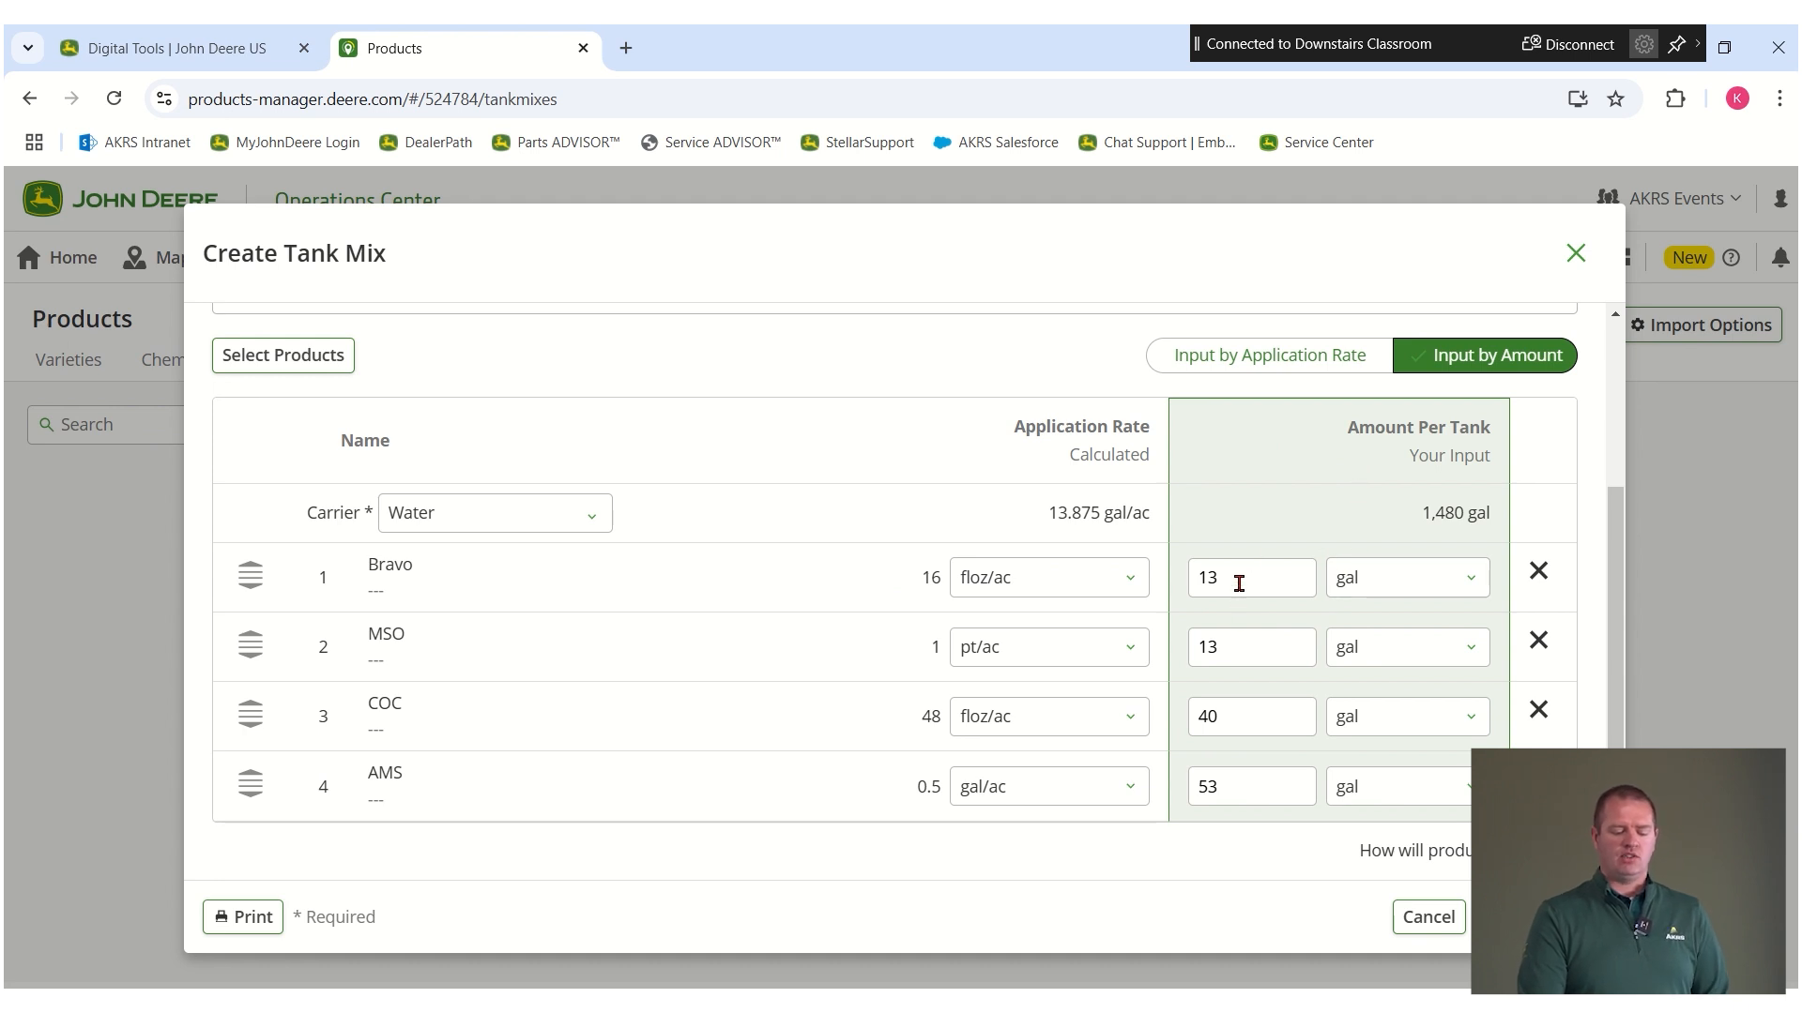
{"action": "left_click", "coordinate": [1239, 582]}
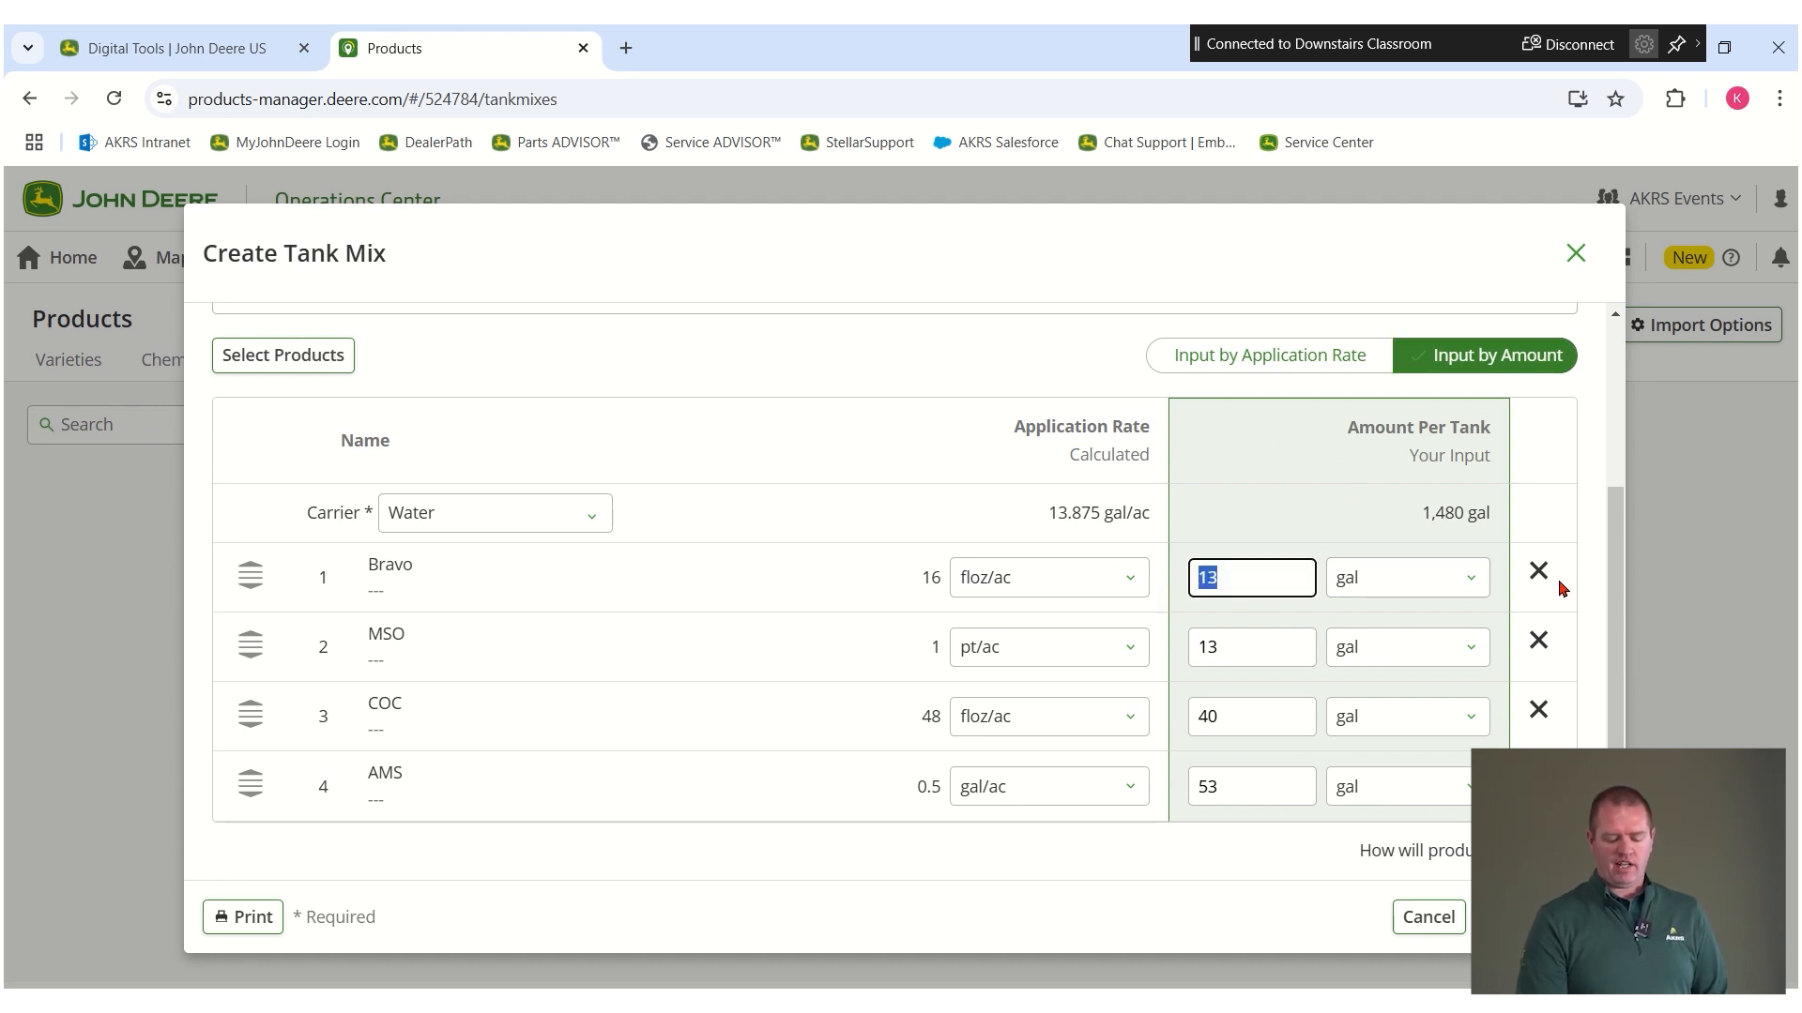
{"action": "type", "text": "14"}
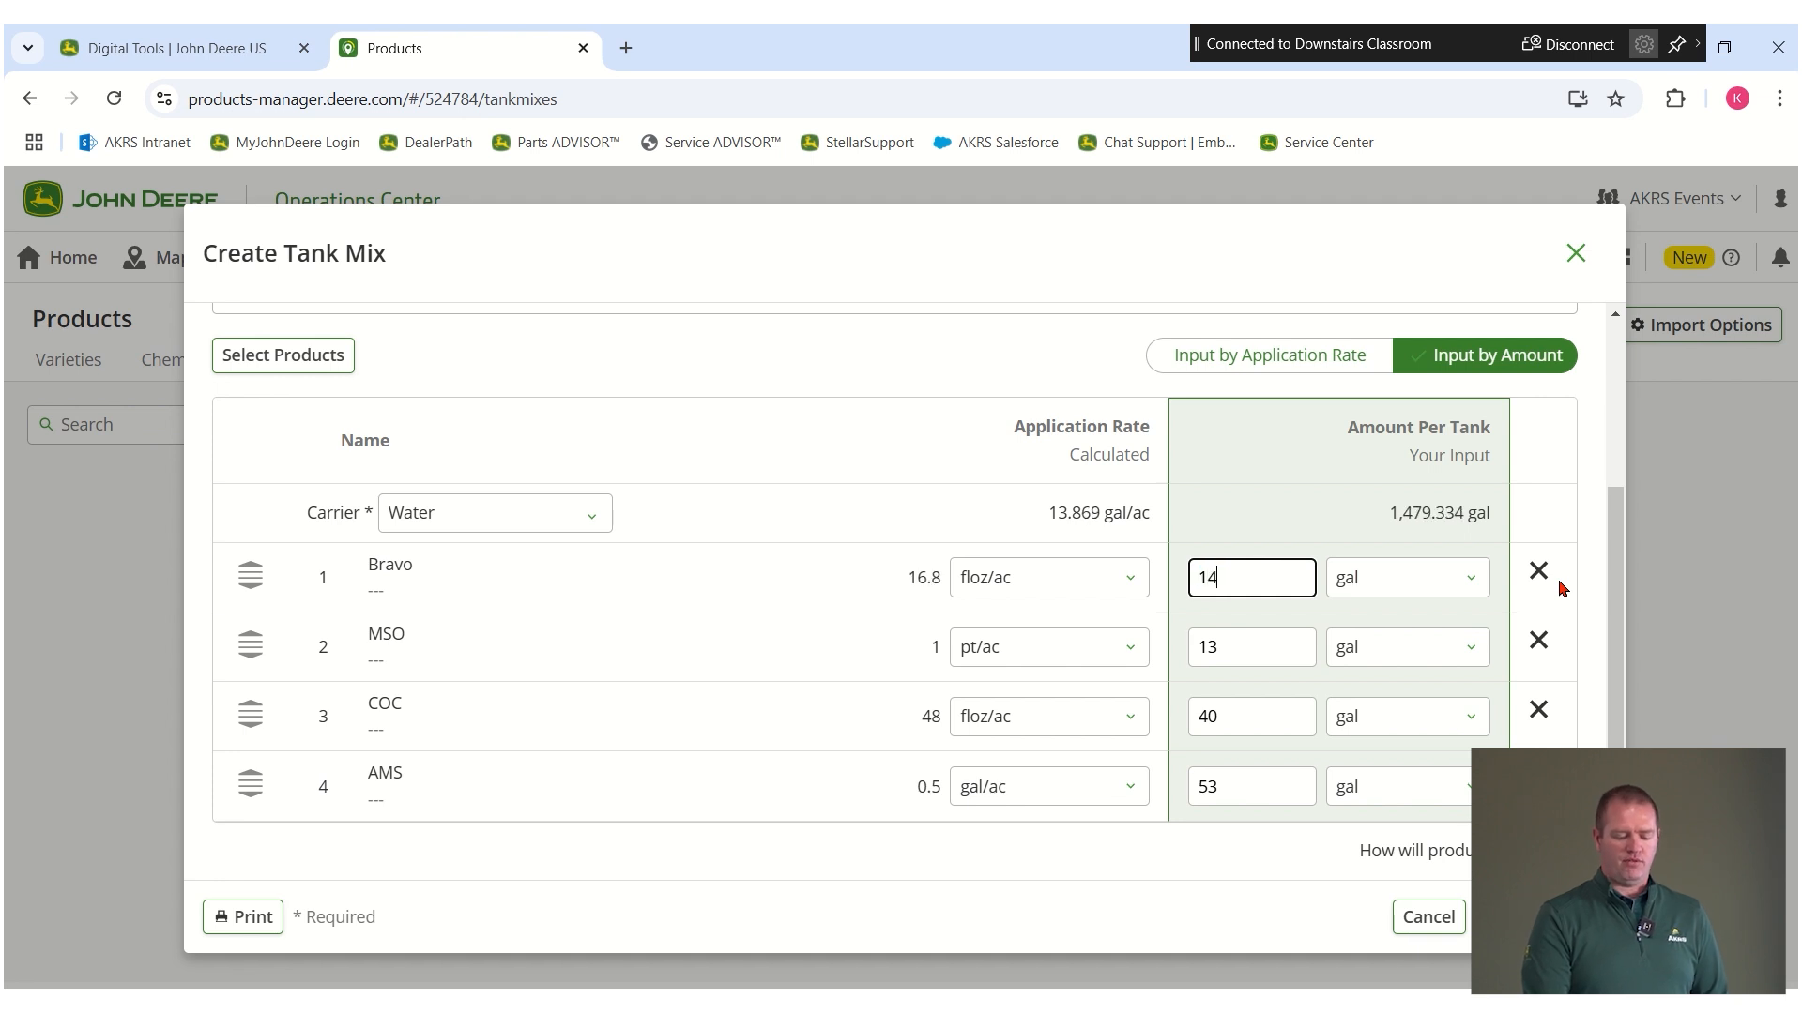
{"action": "key", "text": "Tab"}
{"action": "key", "text": "Tab"}
{"action": "key", "text": "Tab"}
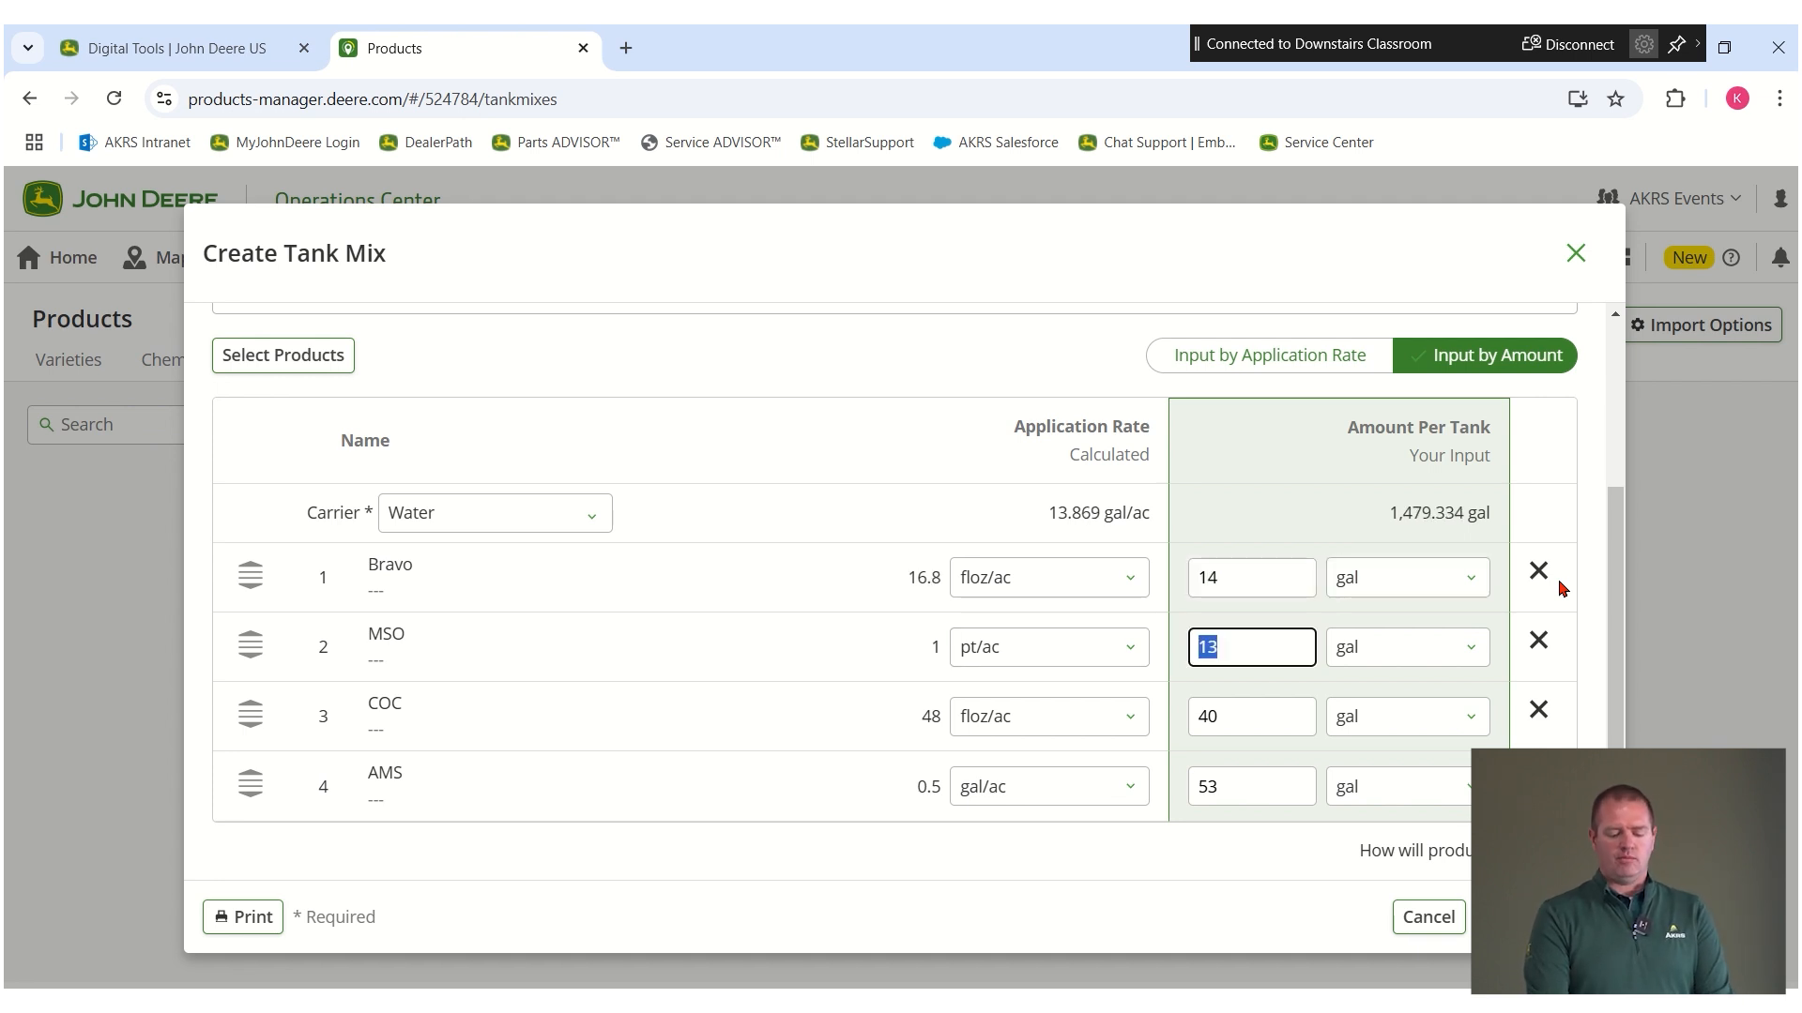
{"action": "type", "text": "13"}
{"action": "key", "text": "Tab"}
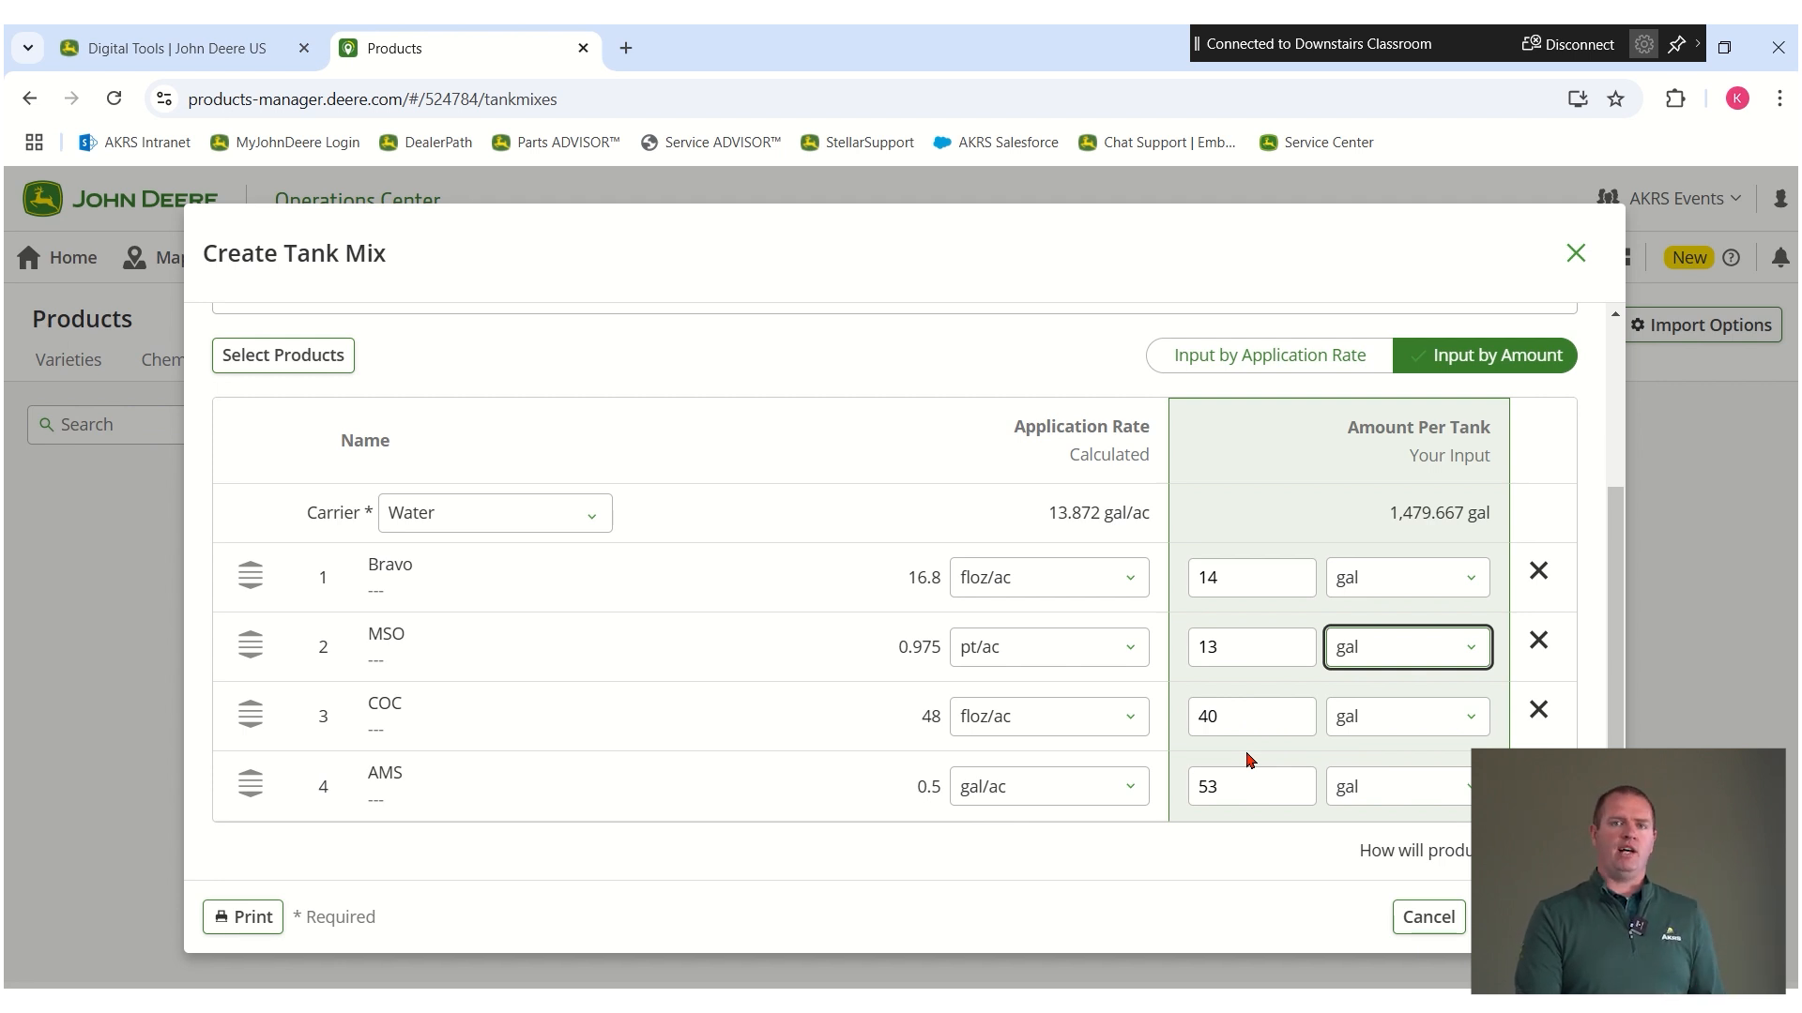
Set COC's amount per tank to 5 gal
{"action": "double_click", "coordinate": [1204, 717]}
{"action": "type", "text": "5"}
{"action": "key", "text": "Tab"}
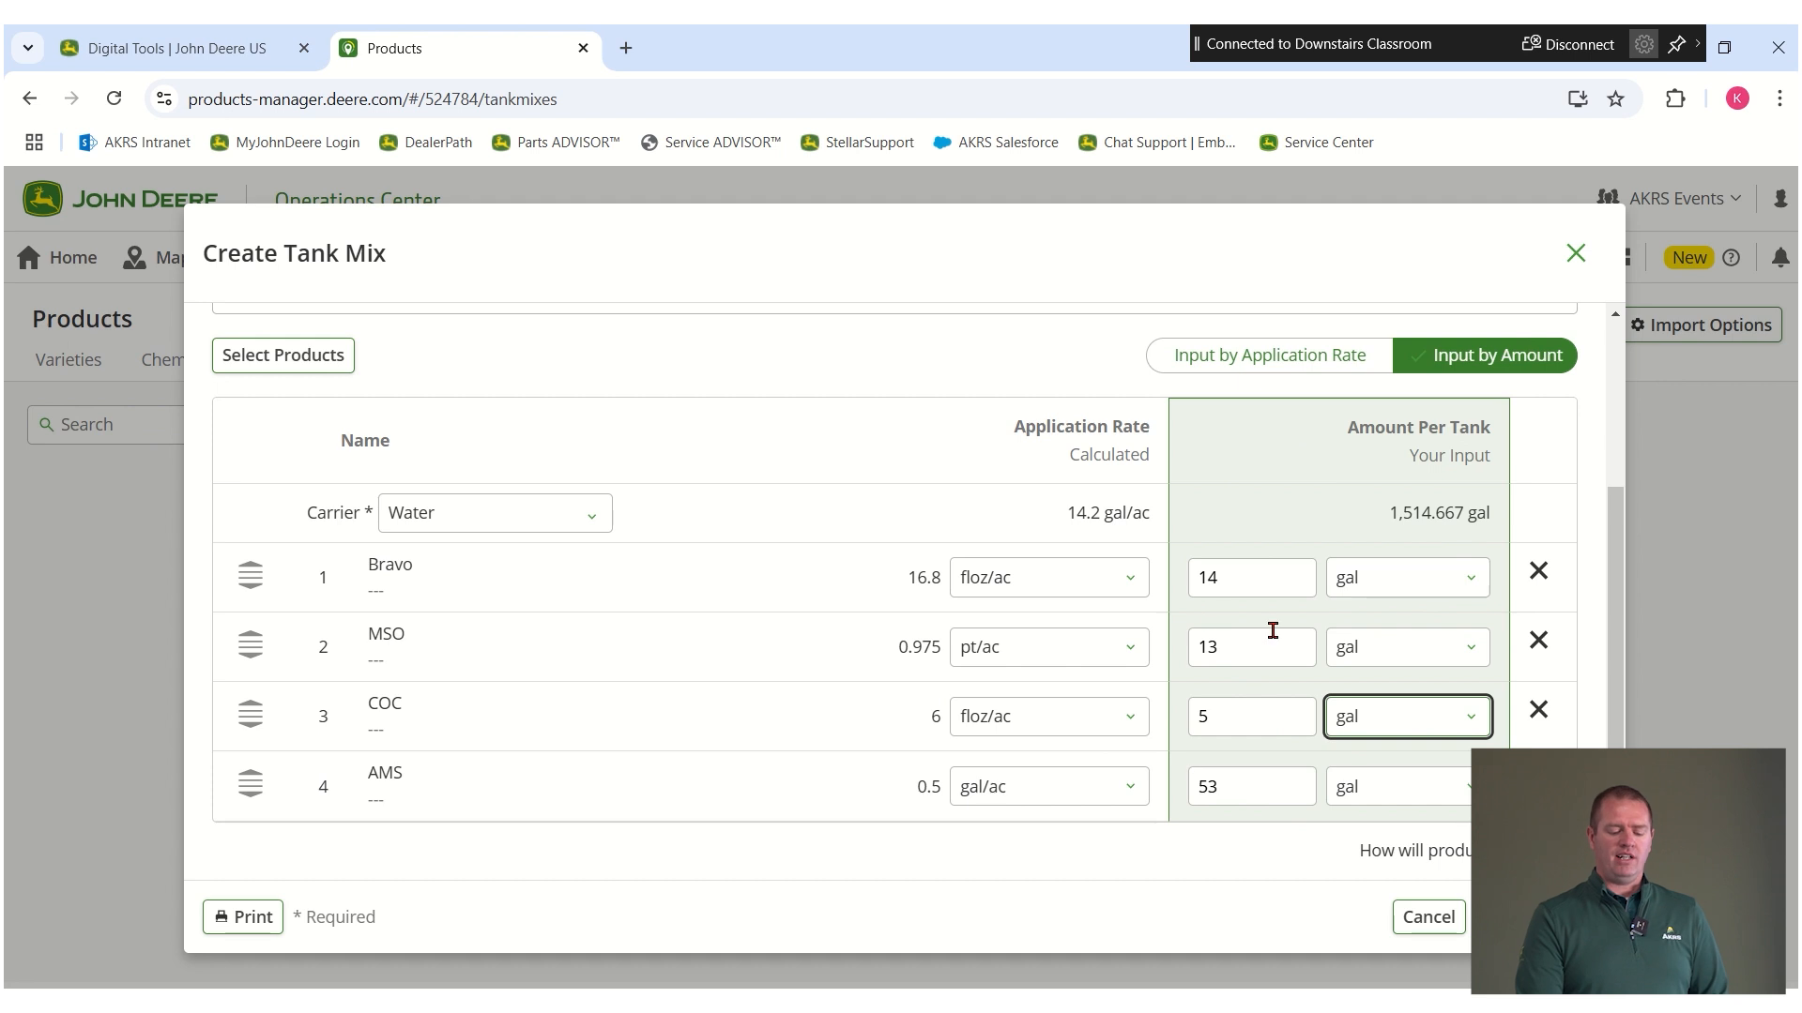
Switch the product table back to input by application rate and set Bravo's rate to 16 floz/ac
{"action": "left_click", "coordinate": [1259, 369]}
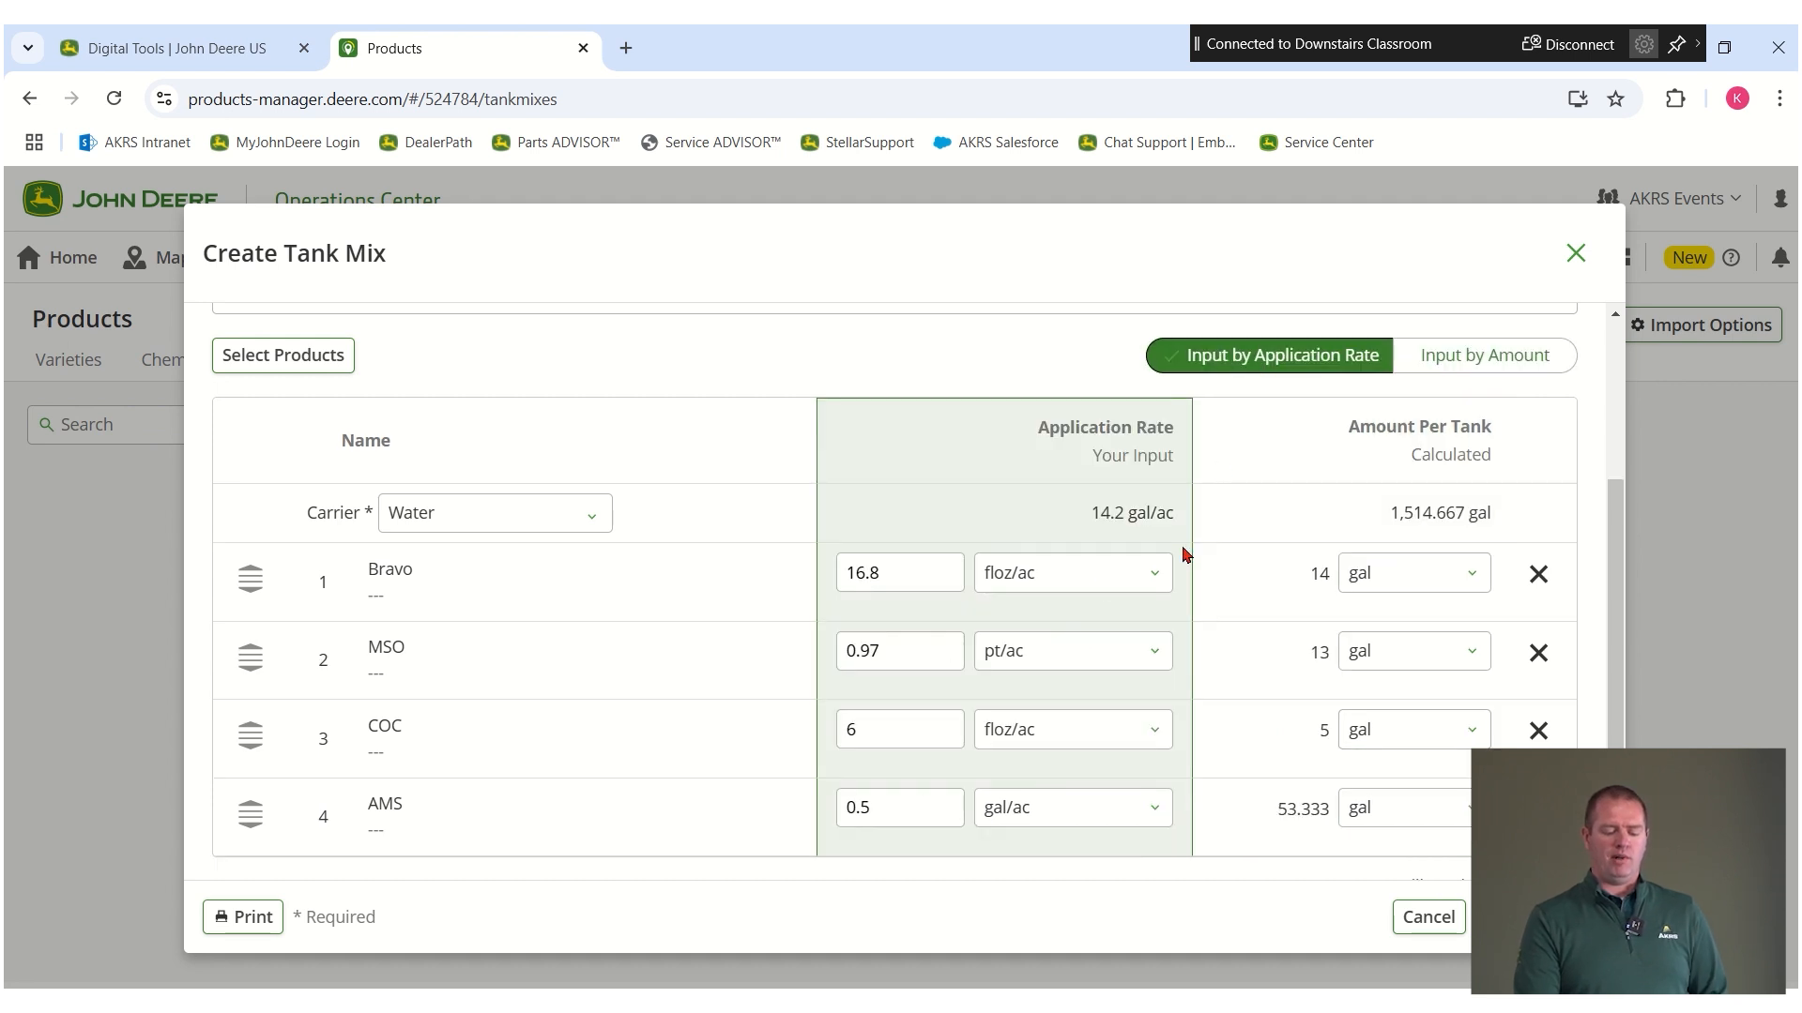
{"action": "left_click", "coordinate": [905, 572]}
{"action": "key", "text": "ctrl+a"}
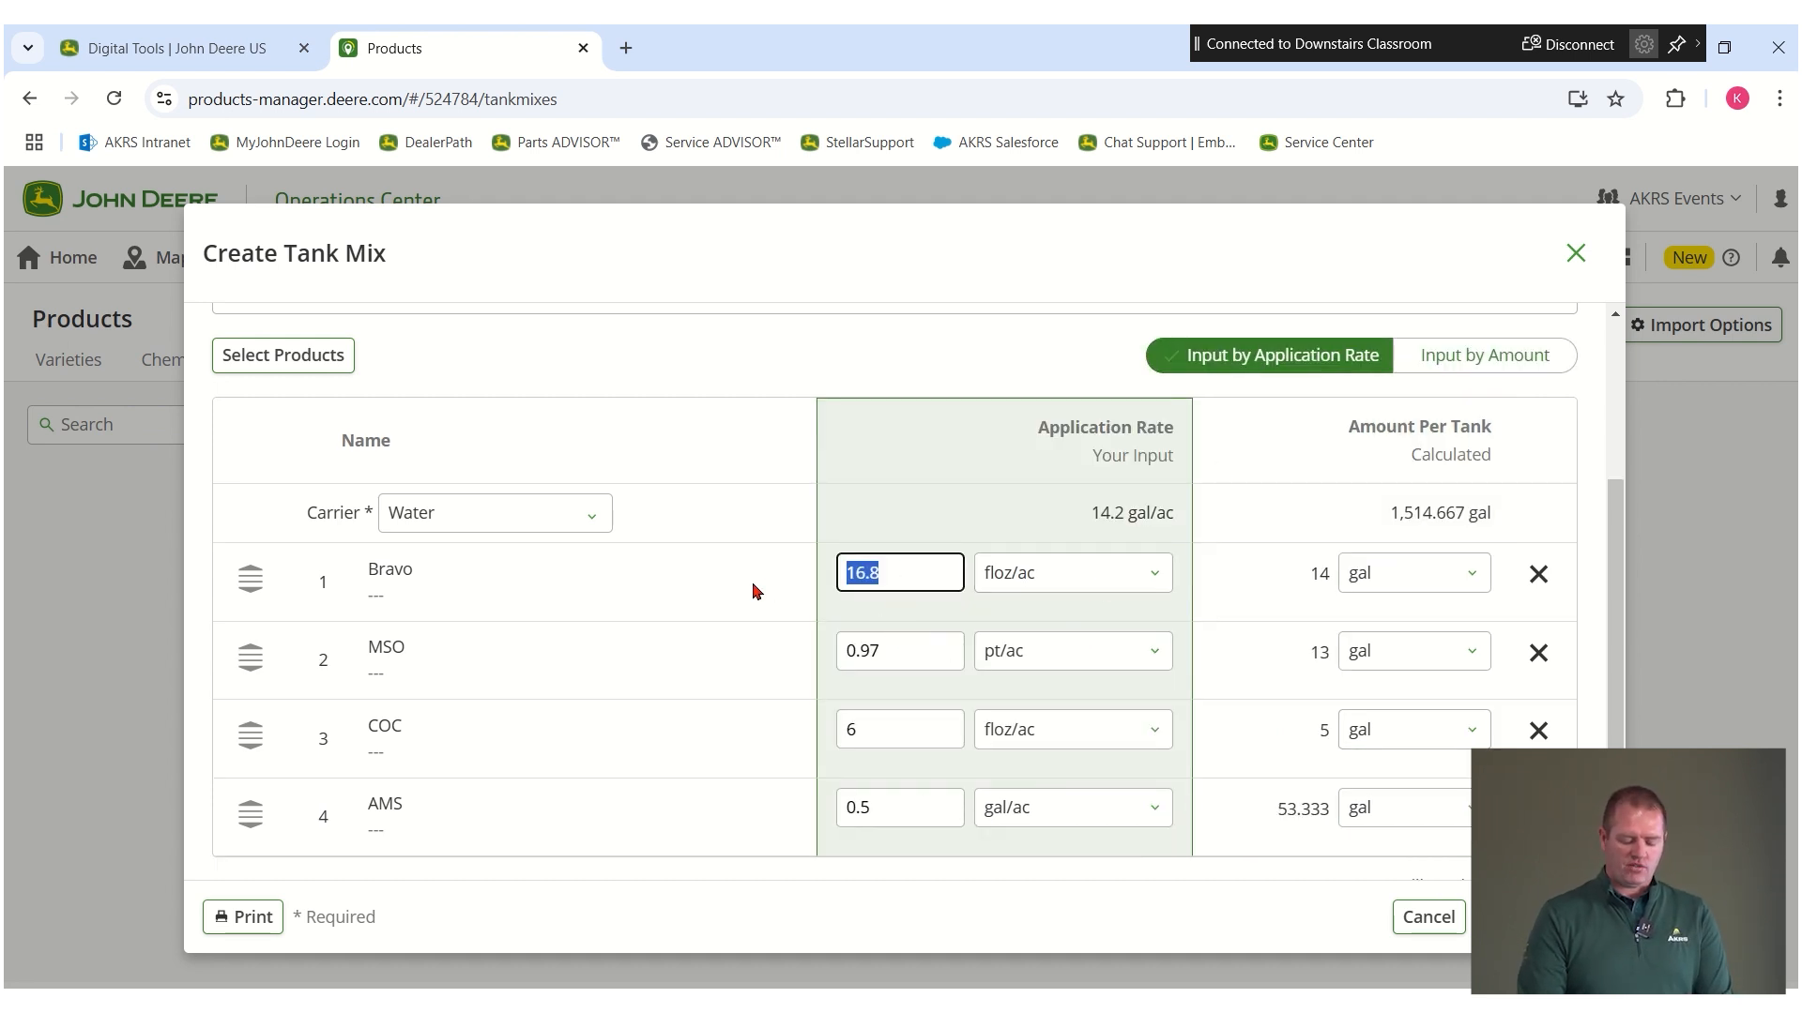
{"action": "type", "text": "16"}
{"action": "key", "text": "Tab"}
{"action": "key", "text": "Tab"}
{"action": "key", "text": "Tab"}
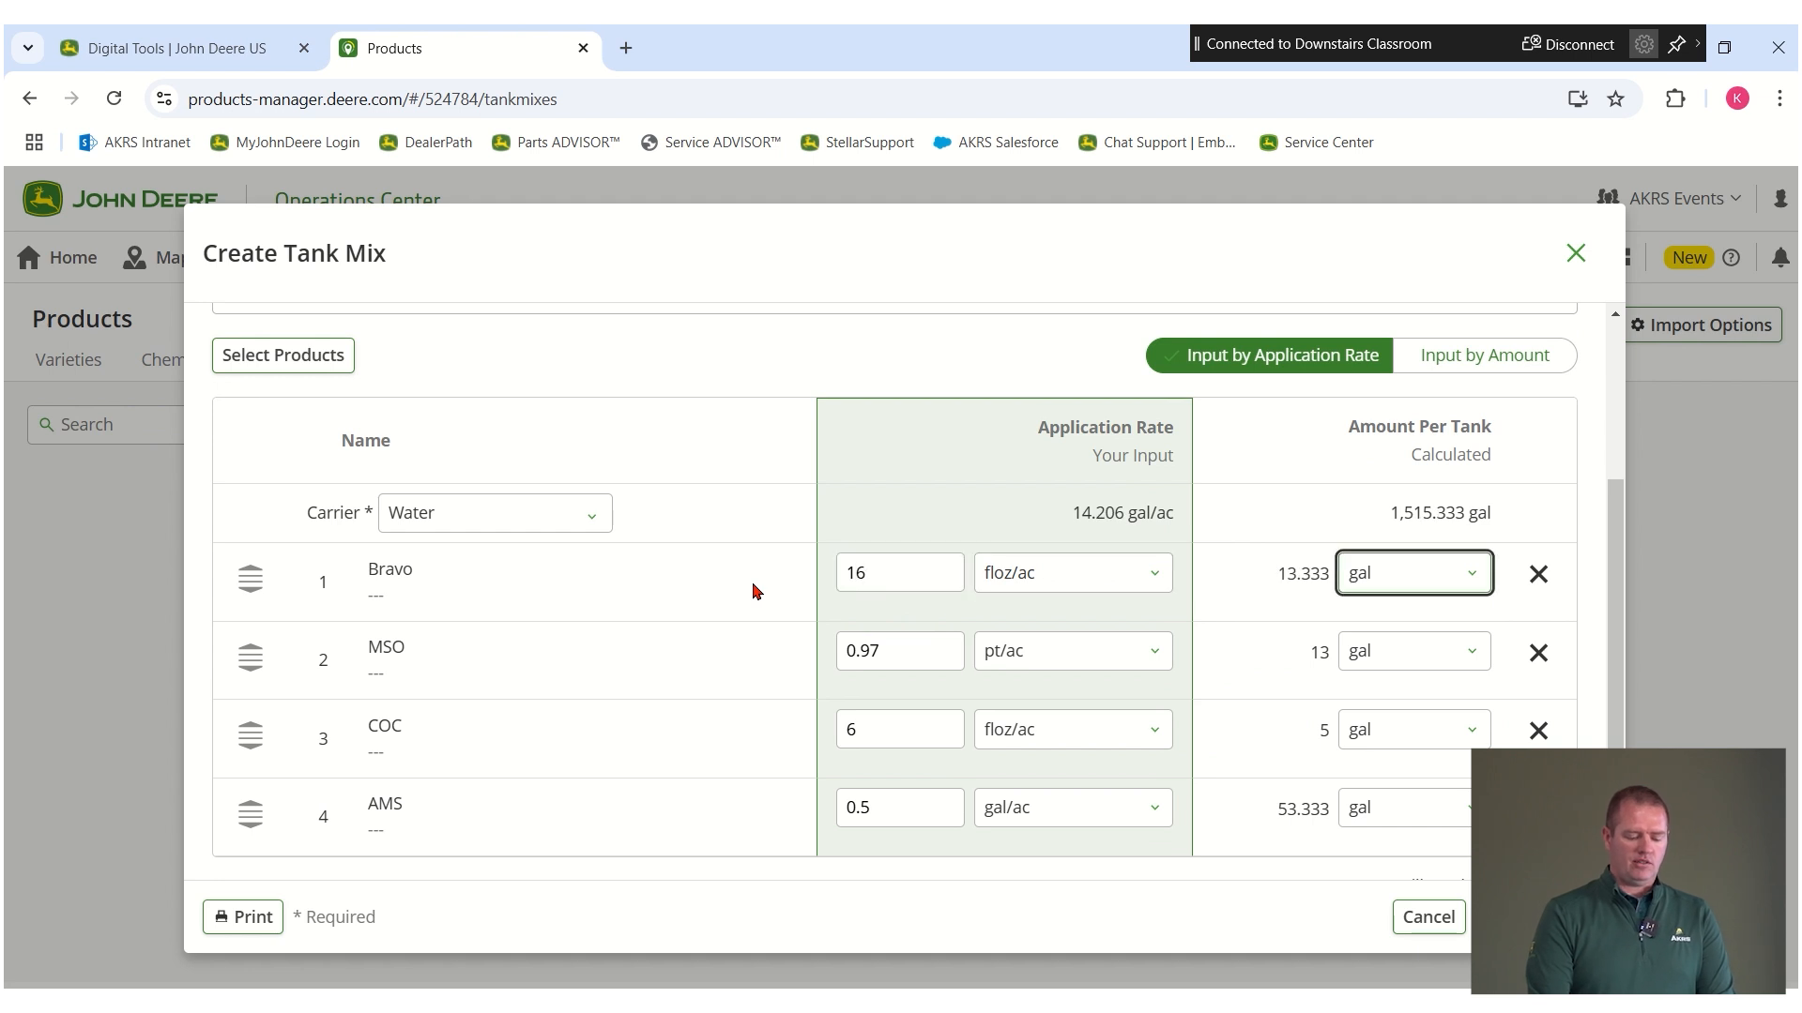
Set the application rates to 1 pt/ac for MSO and 12 floz/ac for COC
{"action": "type", "text": "1"}
{"action": "key", "text": "Tab"}
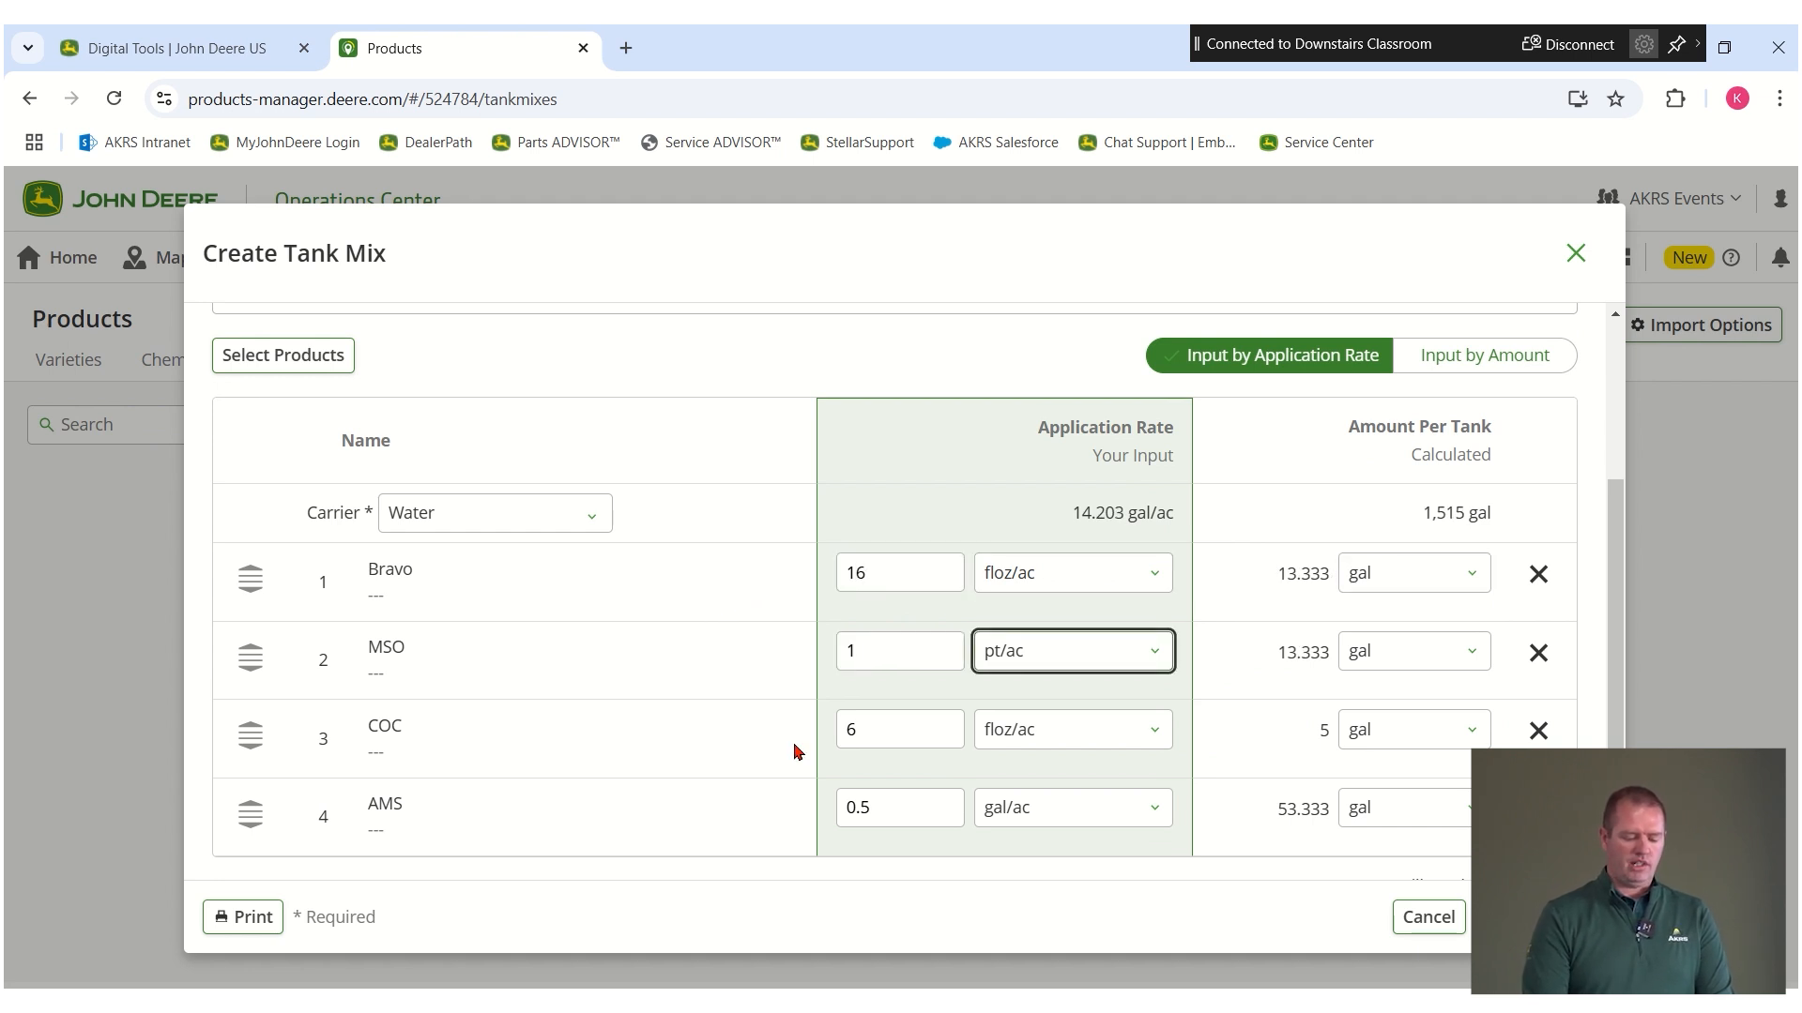
{"action": "left_click", "coordinate": [897, 735]}
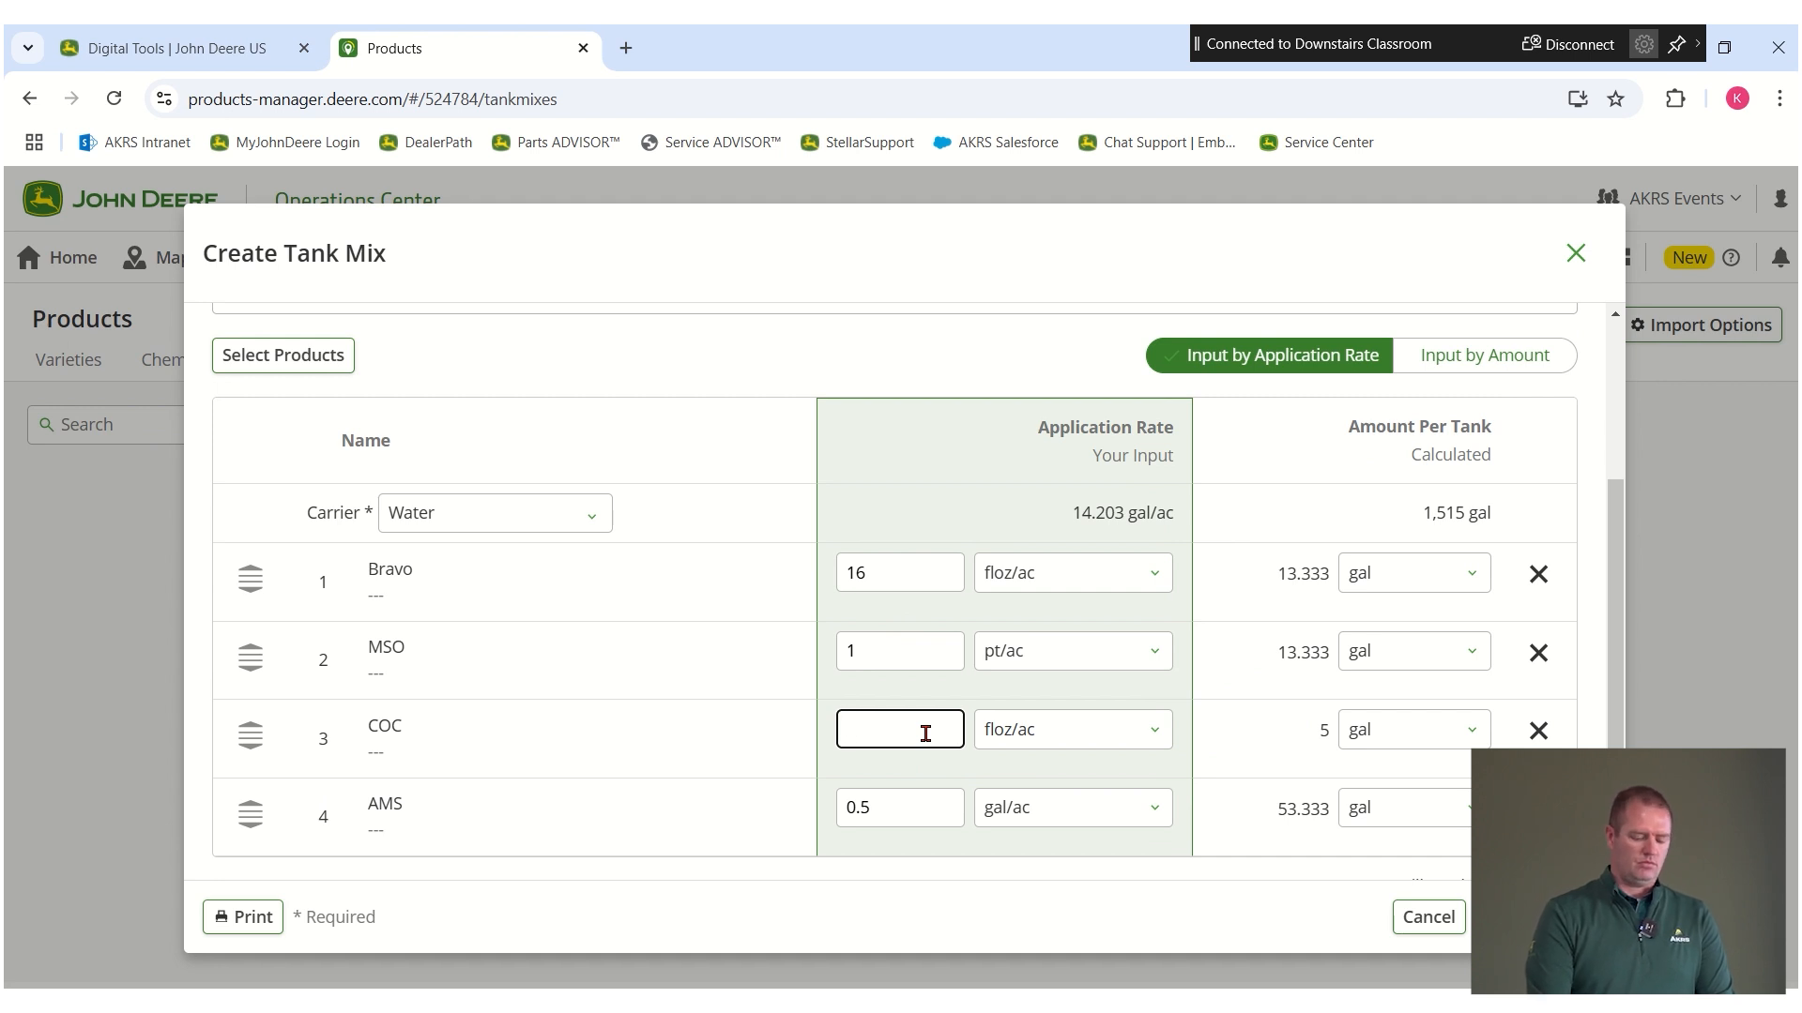
{"action": "type", "text": "12"}
{"action": "key", "text": "Tab"}
{"action": "key", "text": "Tab"}
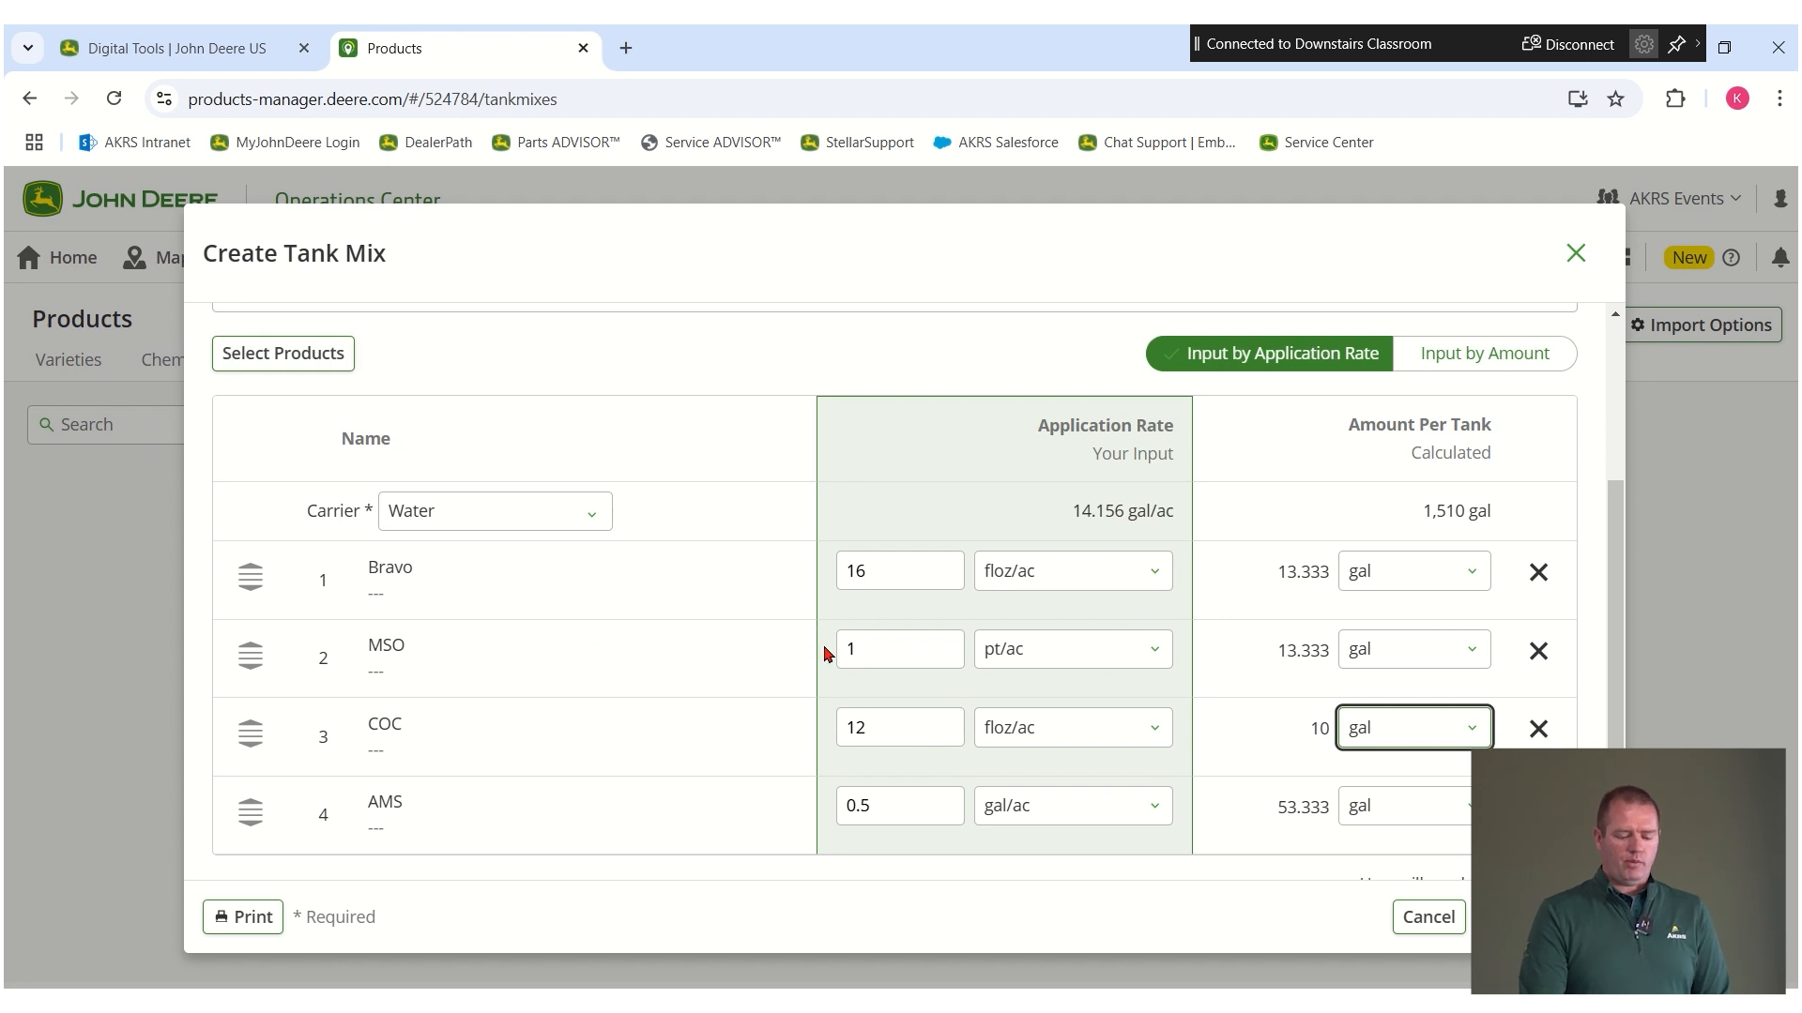
Save the tank mix and open the Tank Mix Calculator for Post Soybeans
{"action": "scroll", "coordinate": [811, 619], "scroll_direction": "down", "scroll_amount": 1}
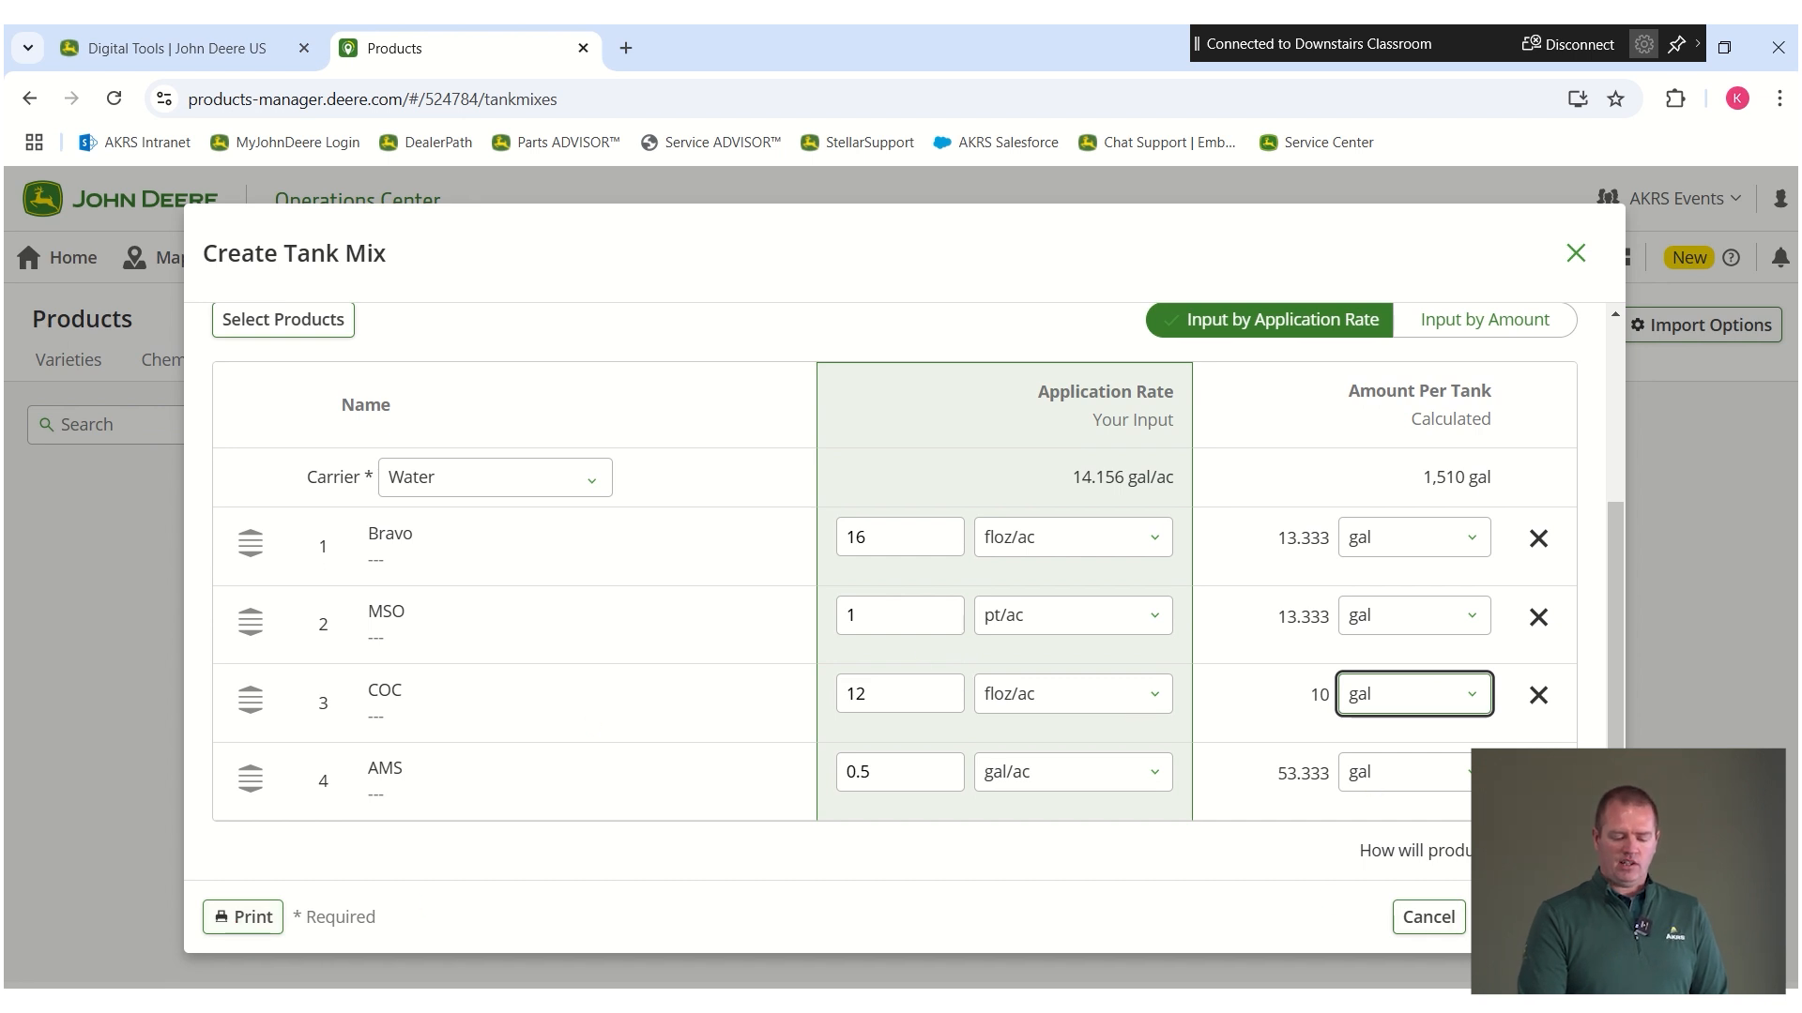
{"action": "left_click", "coordinate": [1539, 917]}
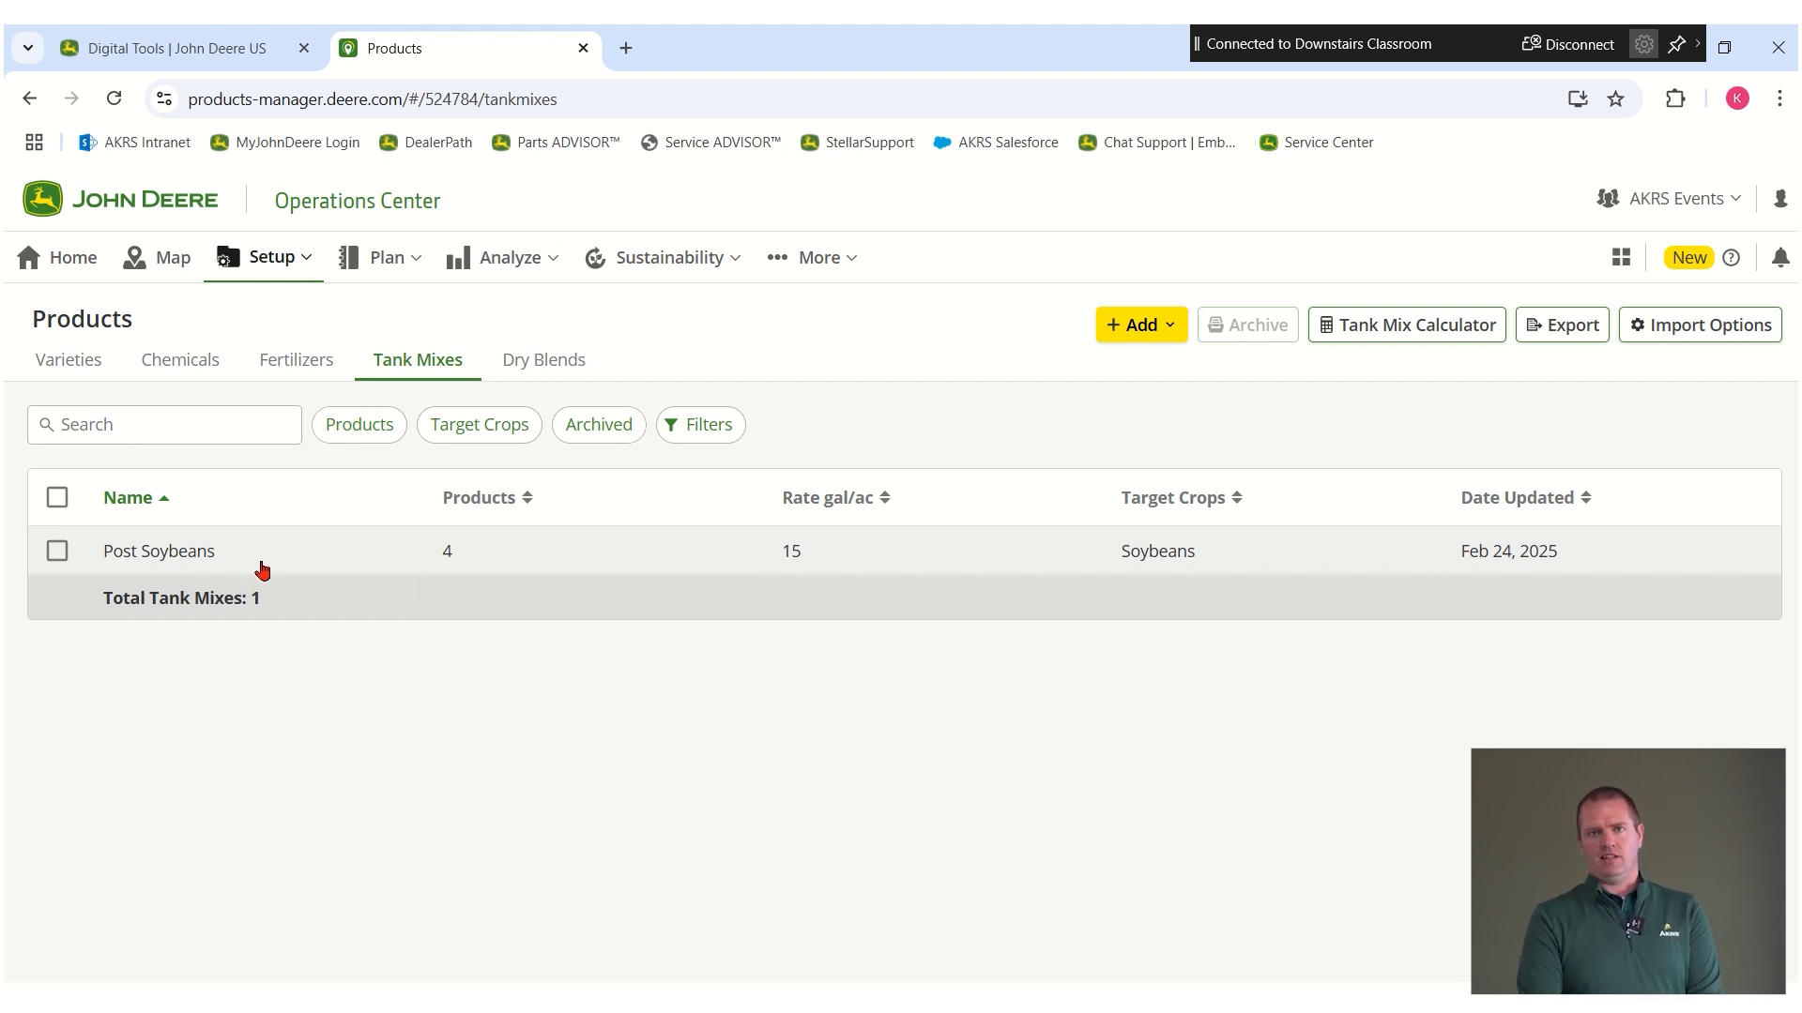
{"action": "left_click", "coordinate": [56, 552]}
{"action": "left_click", "coordinate": [1433, 338]}
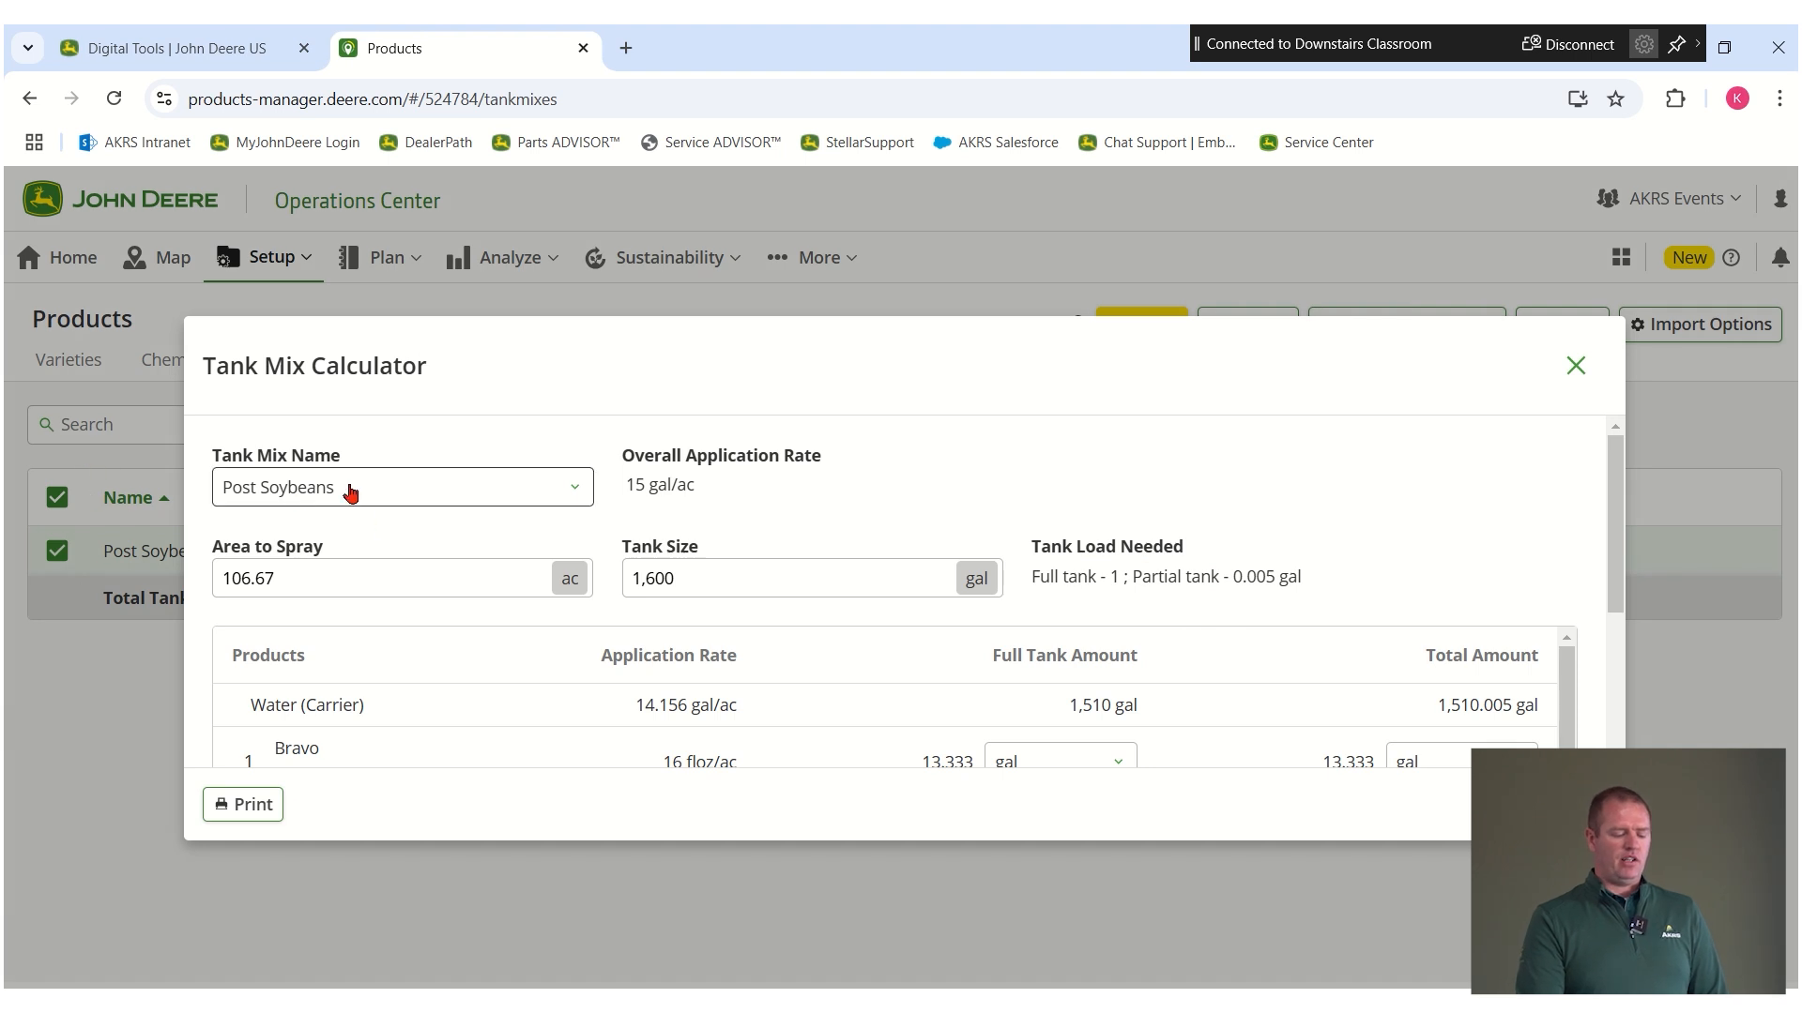
Preview the printout of the Post Soybeans calculation and close the preview without saving
{"action": "scroll", "coordinate": [1078, 619], "scroll_direction": "down", "scroll_amount": 3}
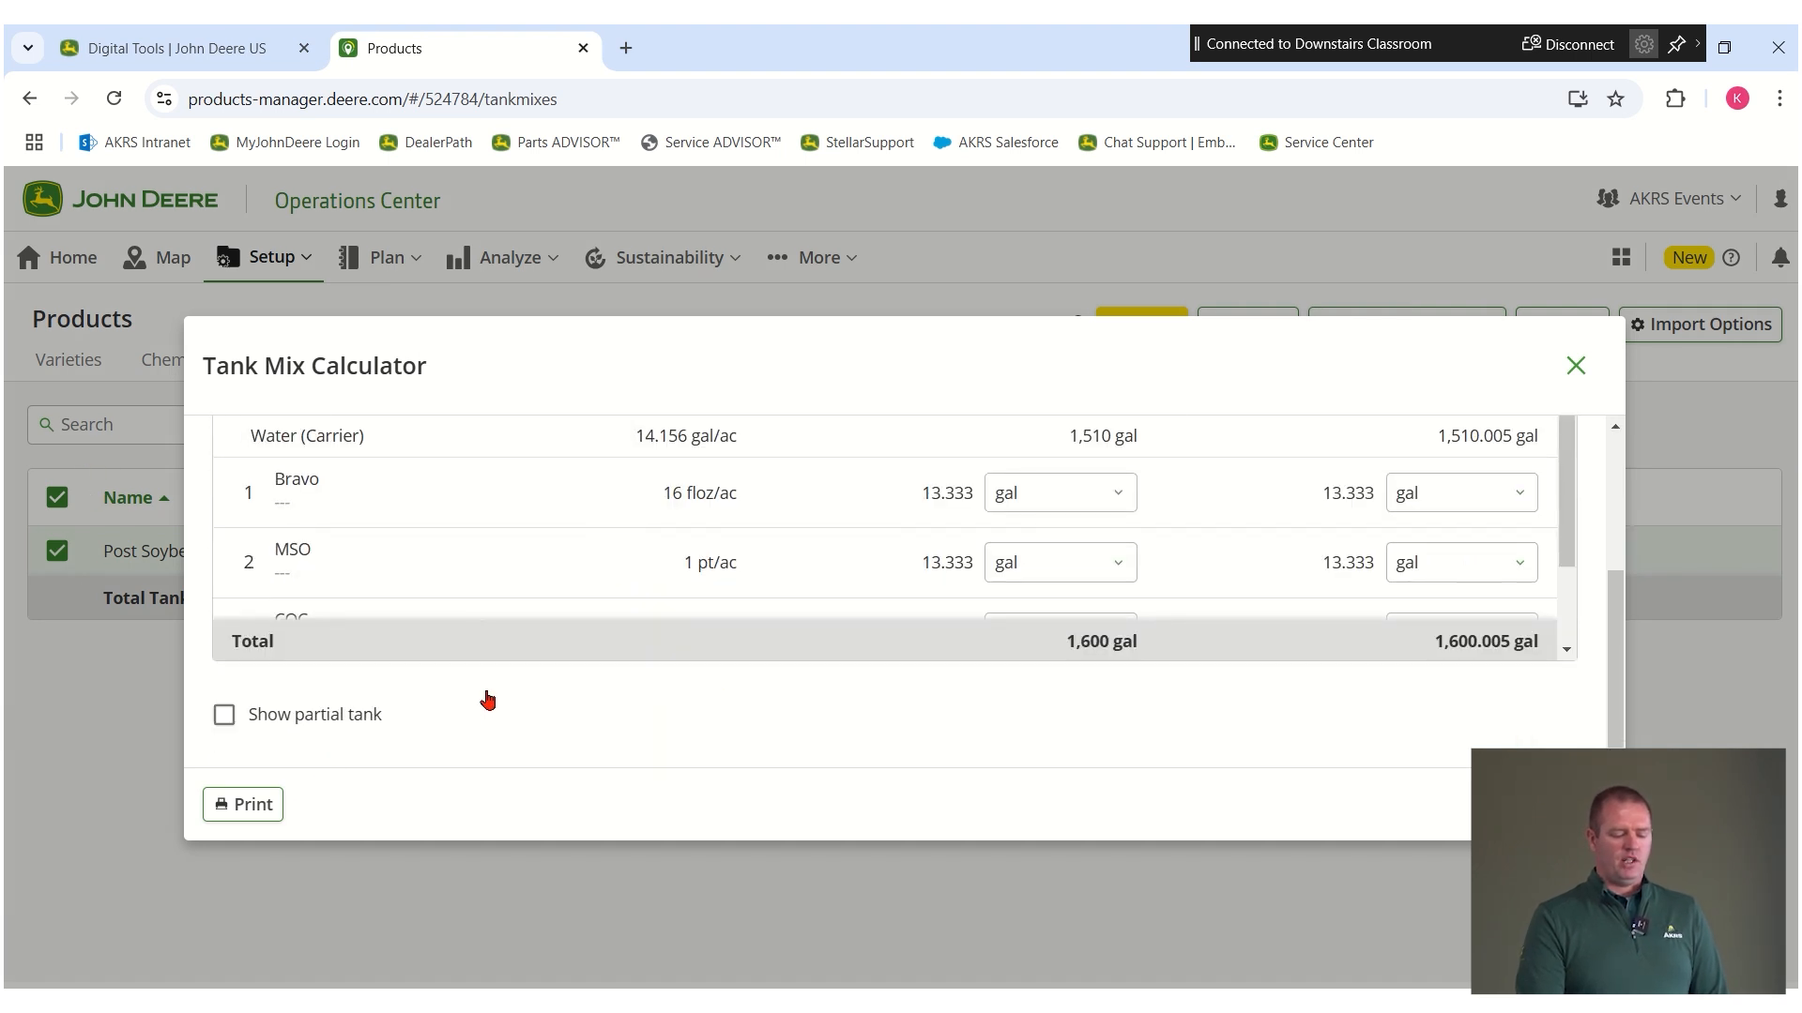
{"action": "left_click", "coordinate": [248, 807]}
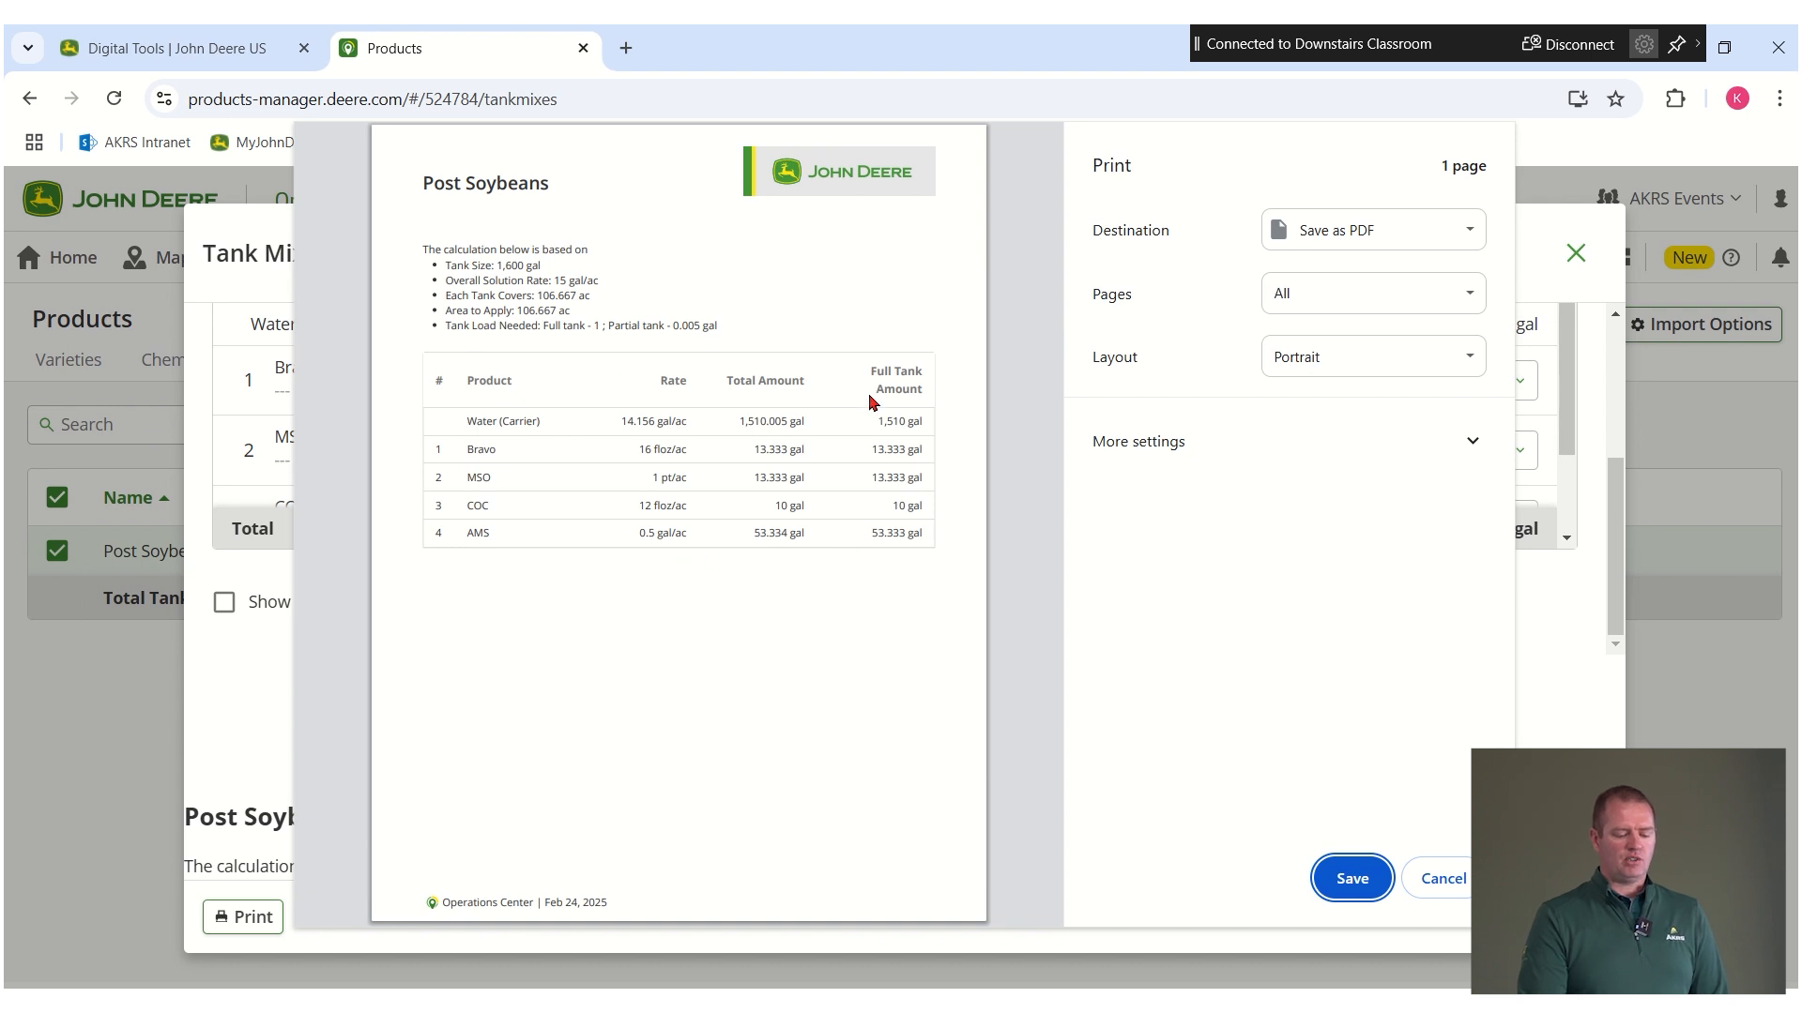
{"action": "left_click", "coordinate": [1433, 879]}
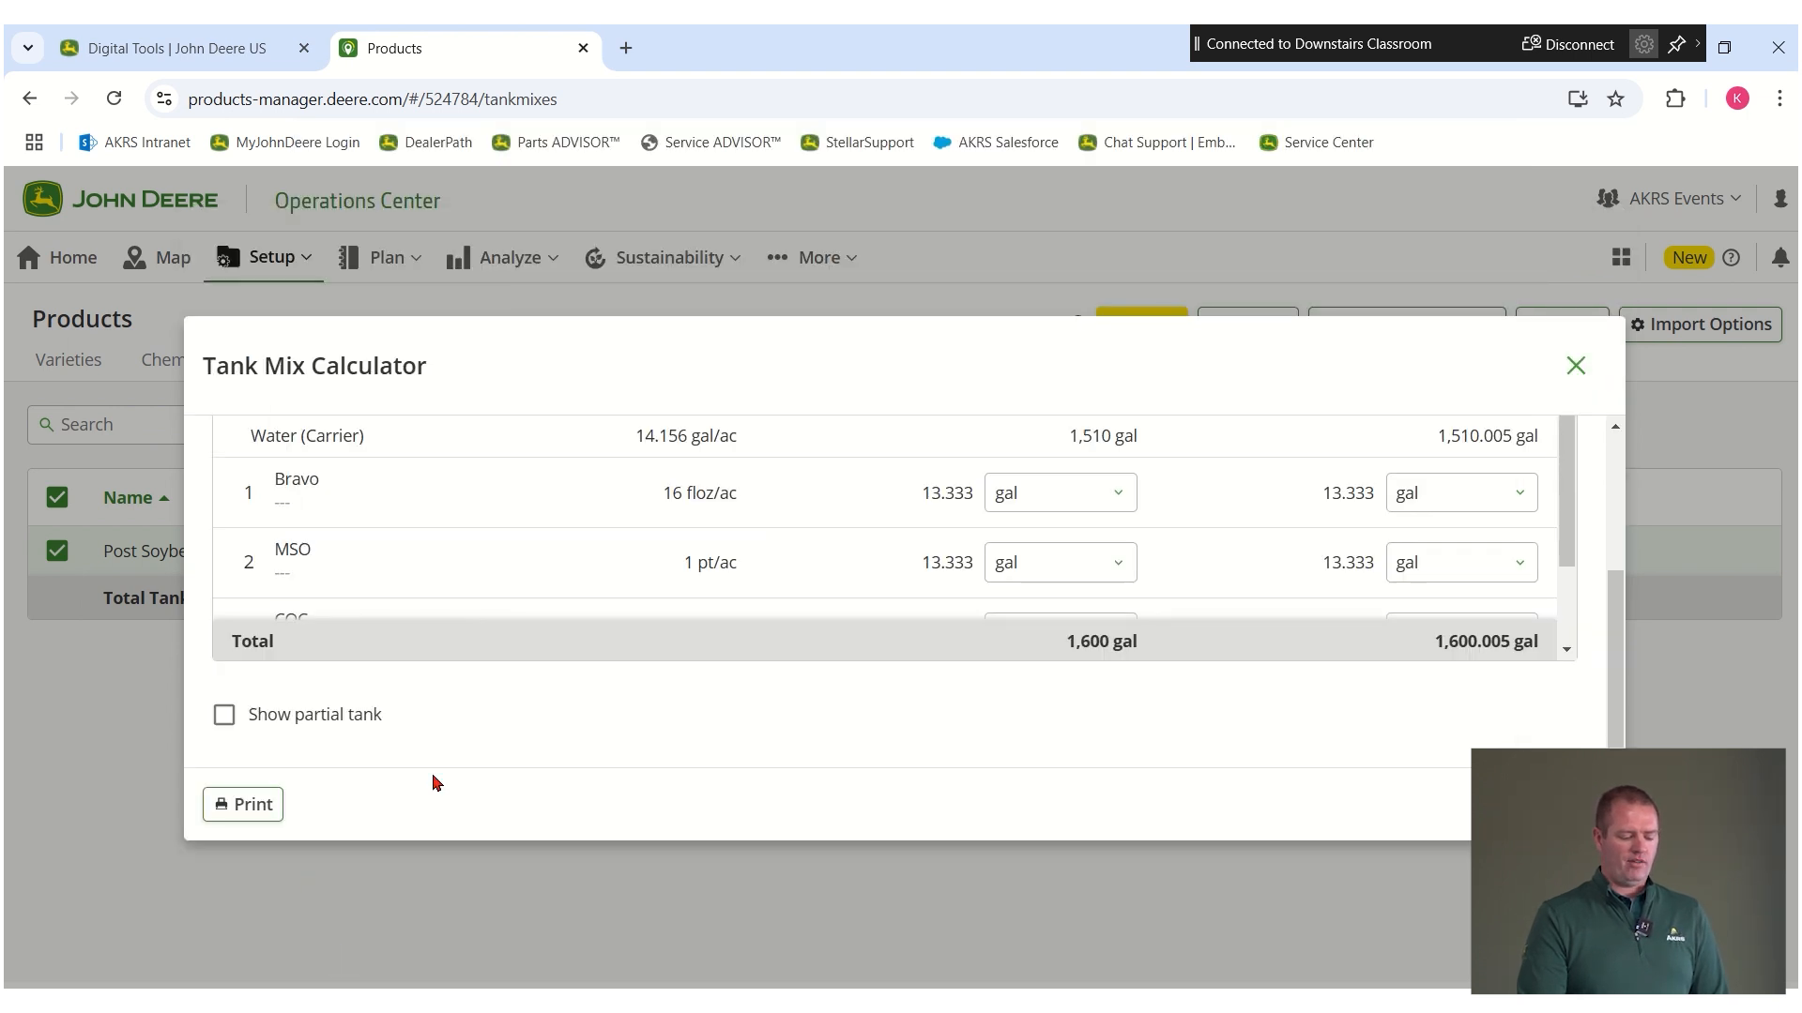
Show the partial tank amounts in the Tank Mix Calculator
{"action": "left_click", "coordinate": [224, 718]}
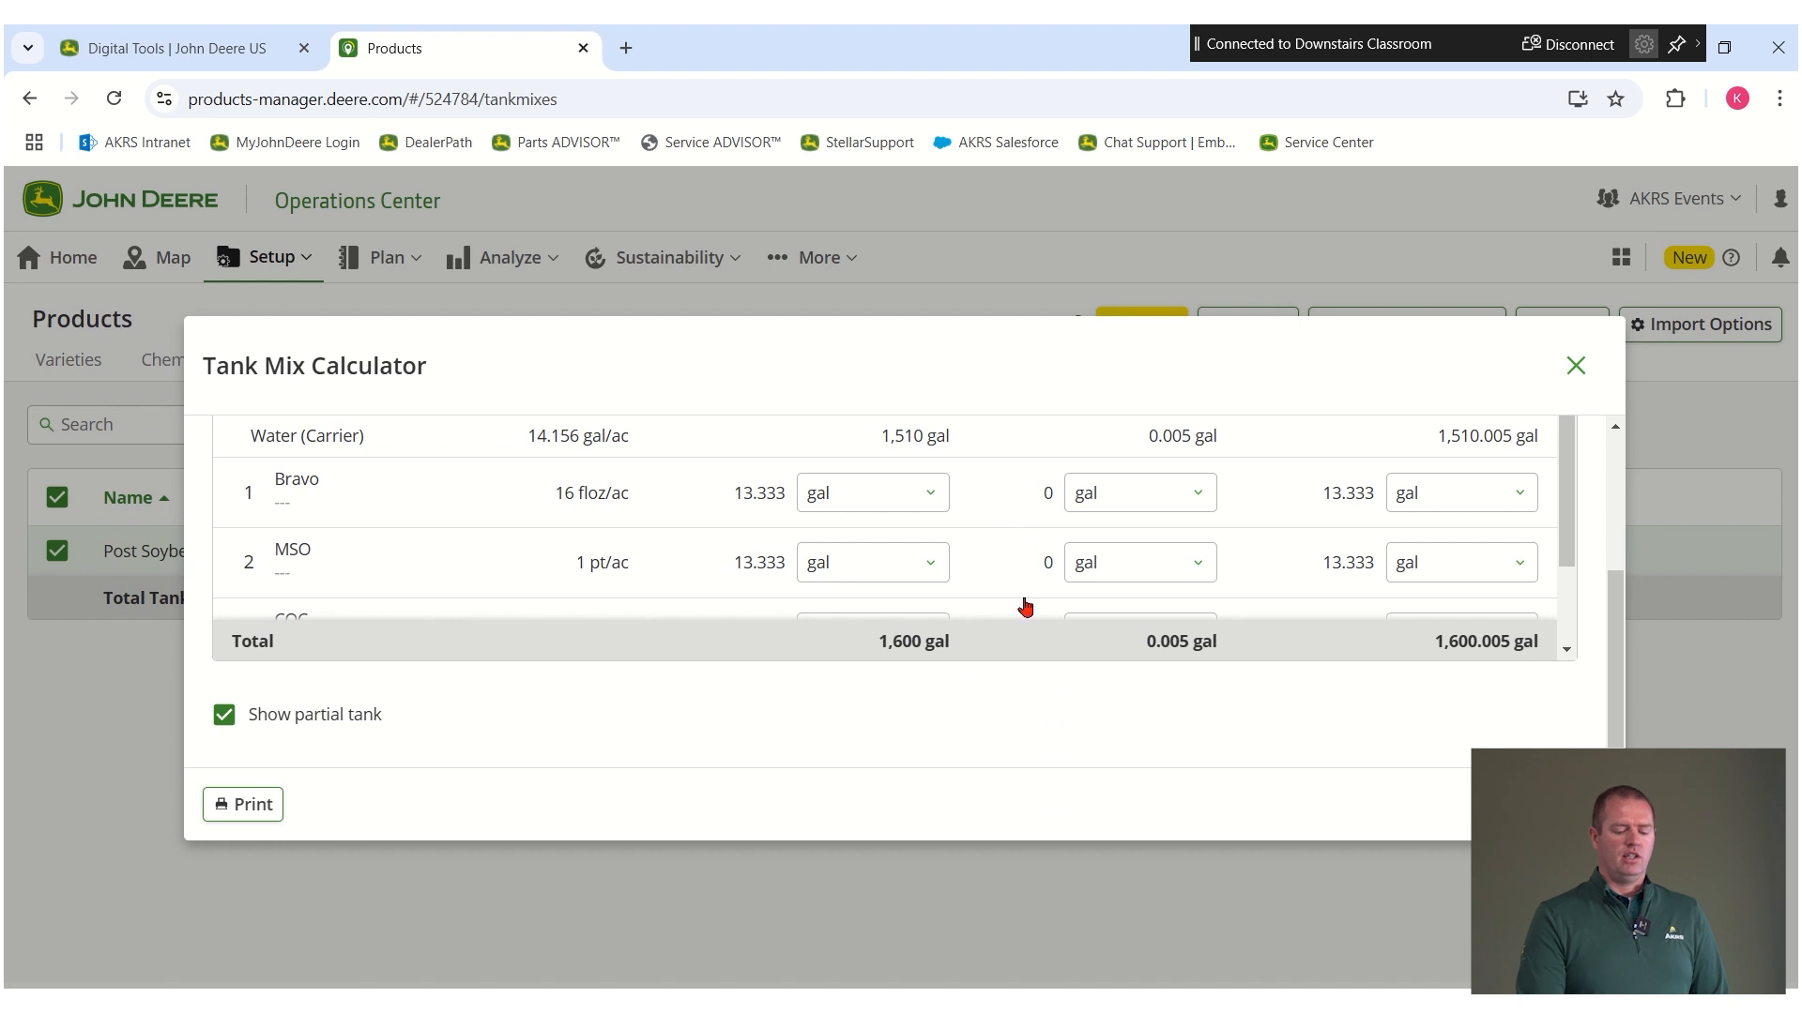
{"action": "scroll", "coordinate": [924, 674], "scroll_direction": "up", "scroll_amount": 2}
{"action": "scroll", "coordinate": [925, 674], "scroll_direction": "up", "scroll_amount": 1}
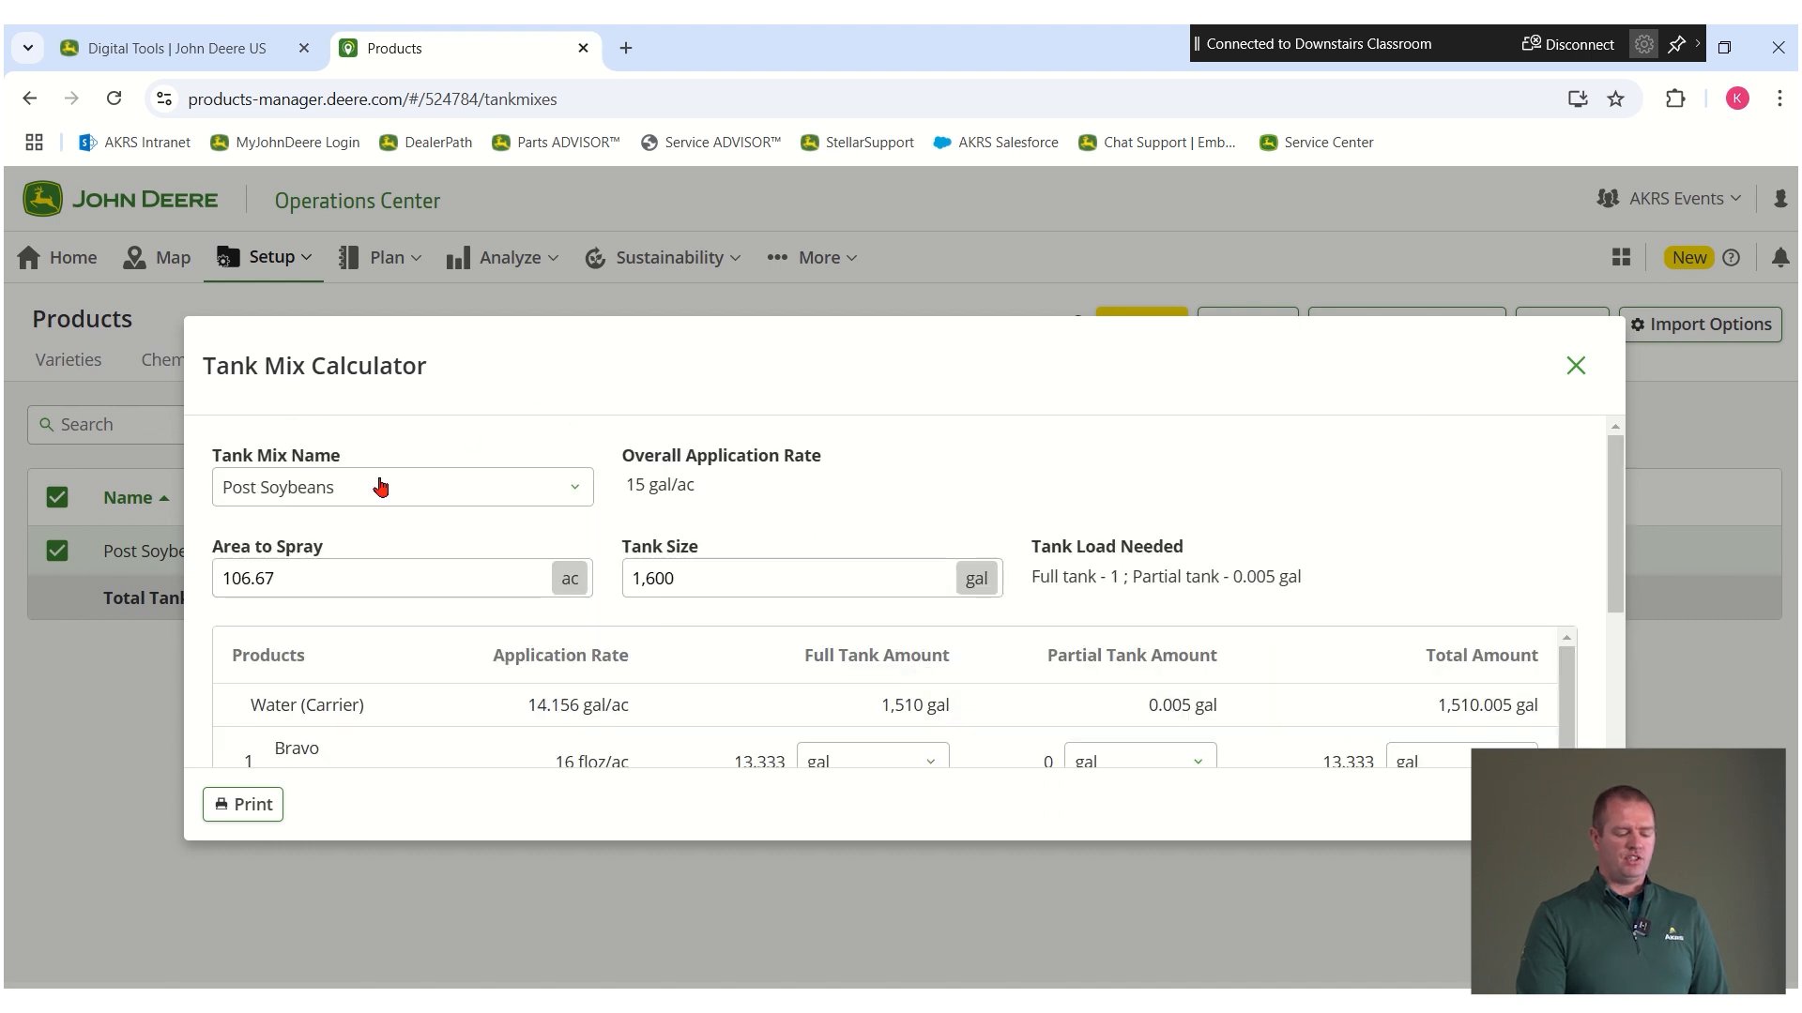
Set the area to spray to 159.8 ac and open the print preview of the calculation
{"action": "double_click", "coordinate": [302, 576]}
{"action": "type", "text": "15"}
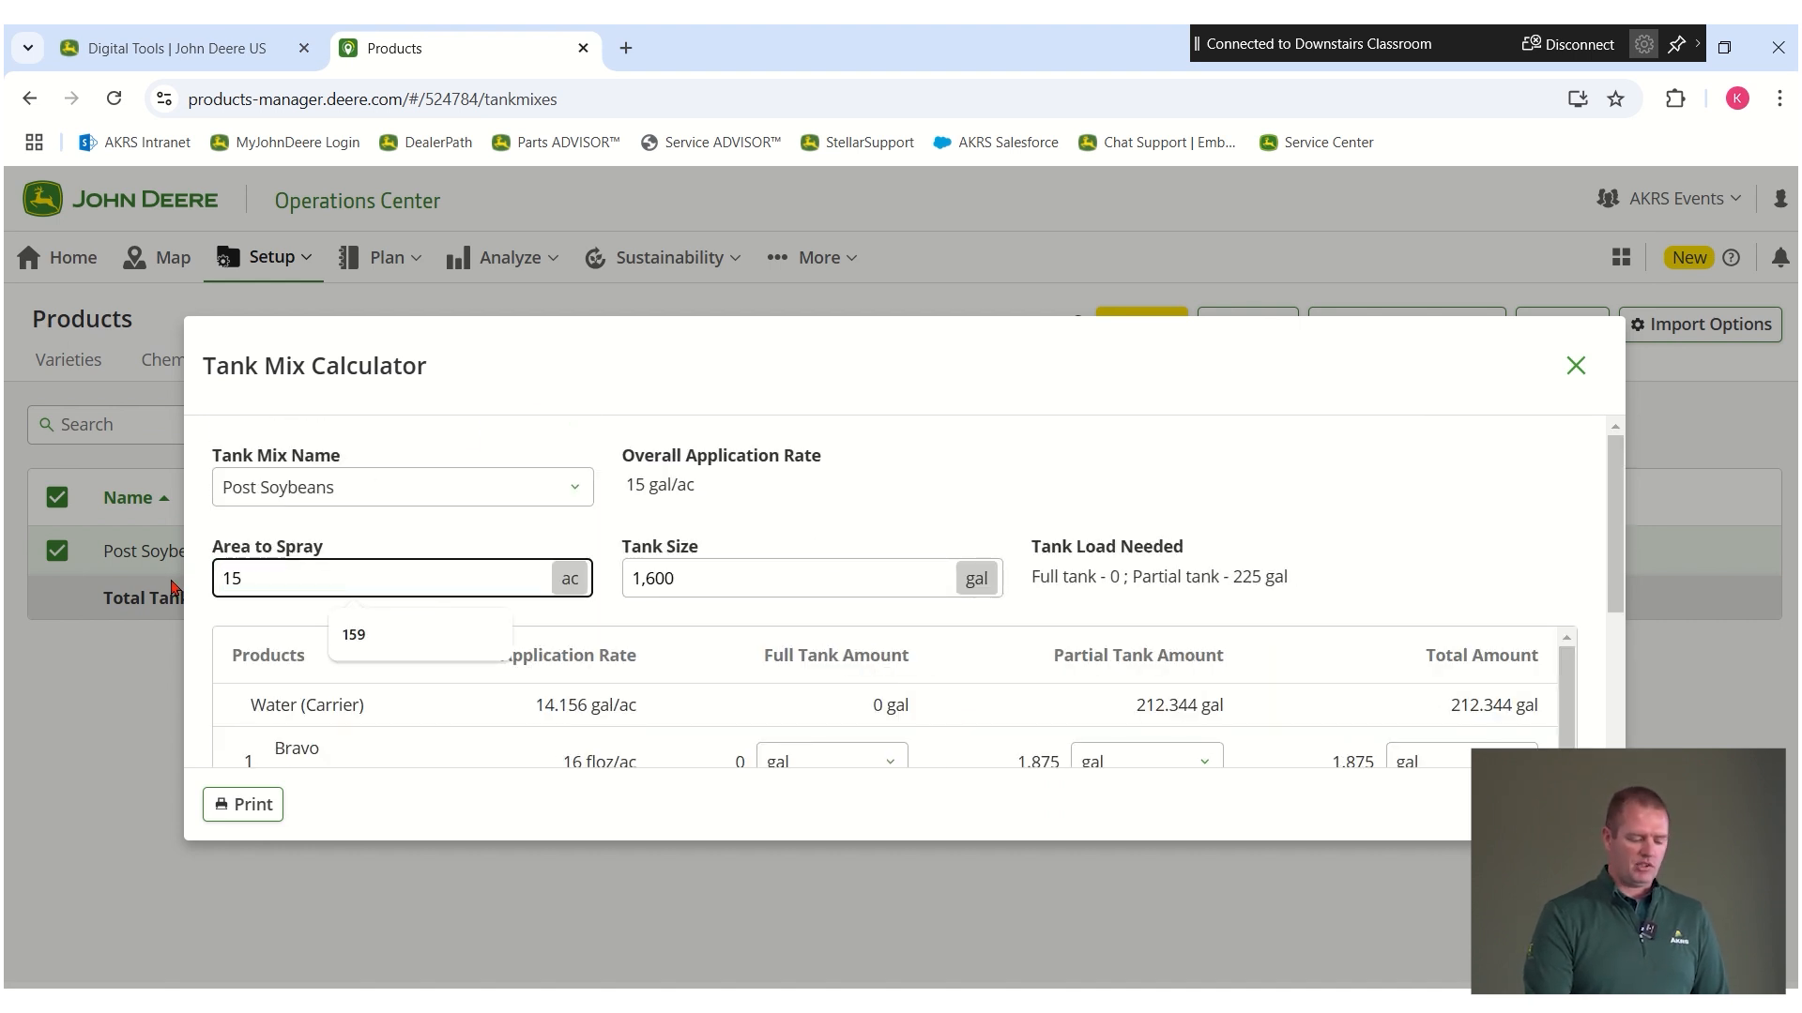
{"action": "type", "text": "9.8"}
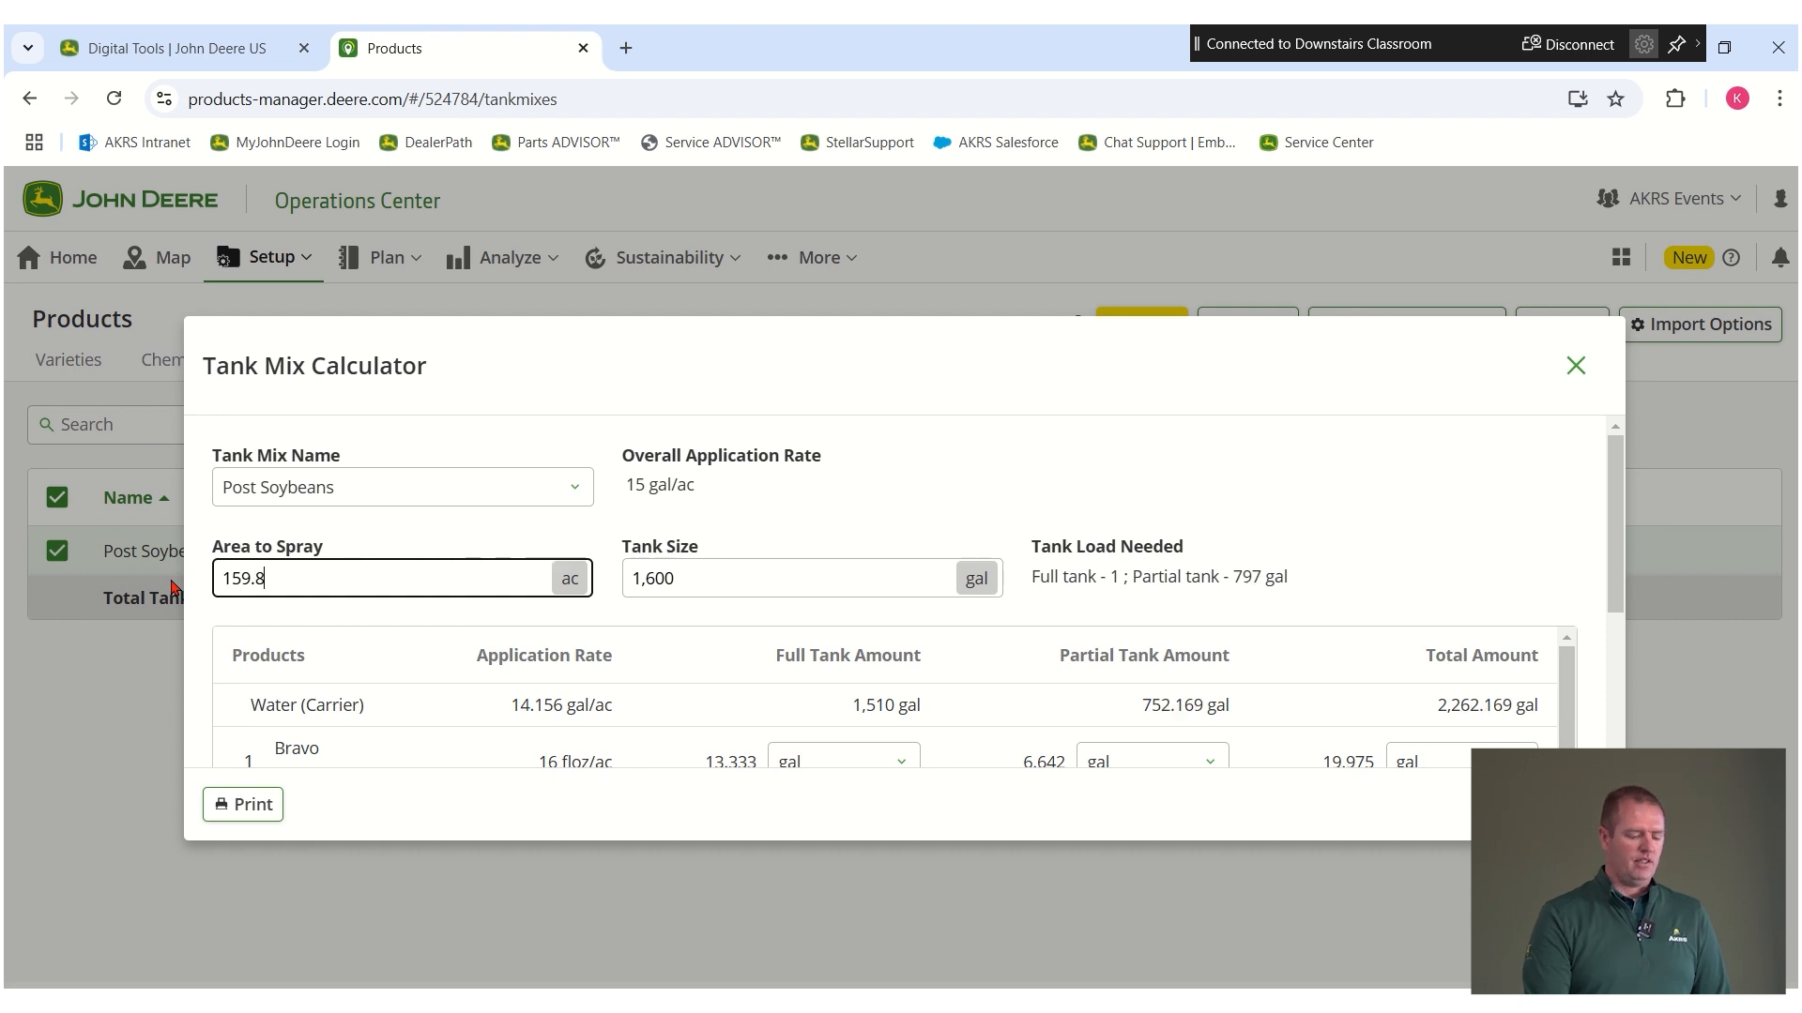
{"action": "left_click", "coordinate": [237, 804]}
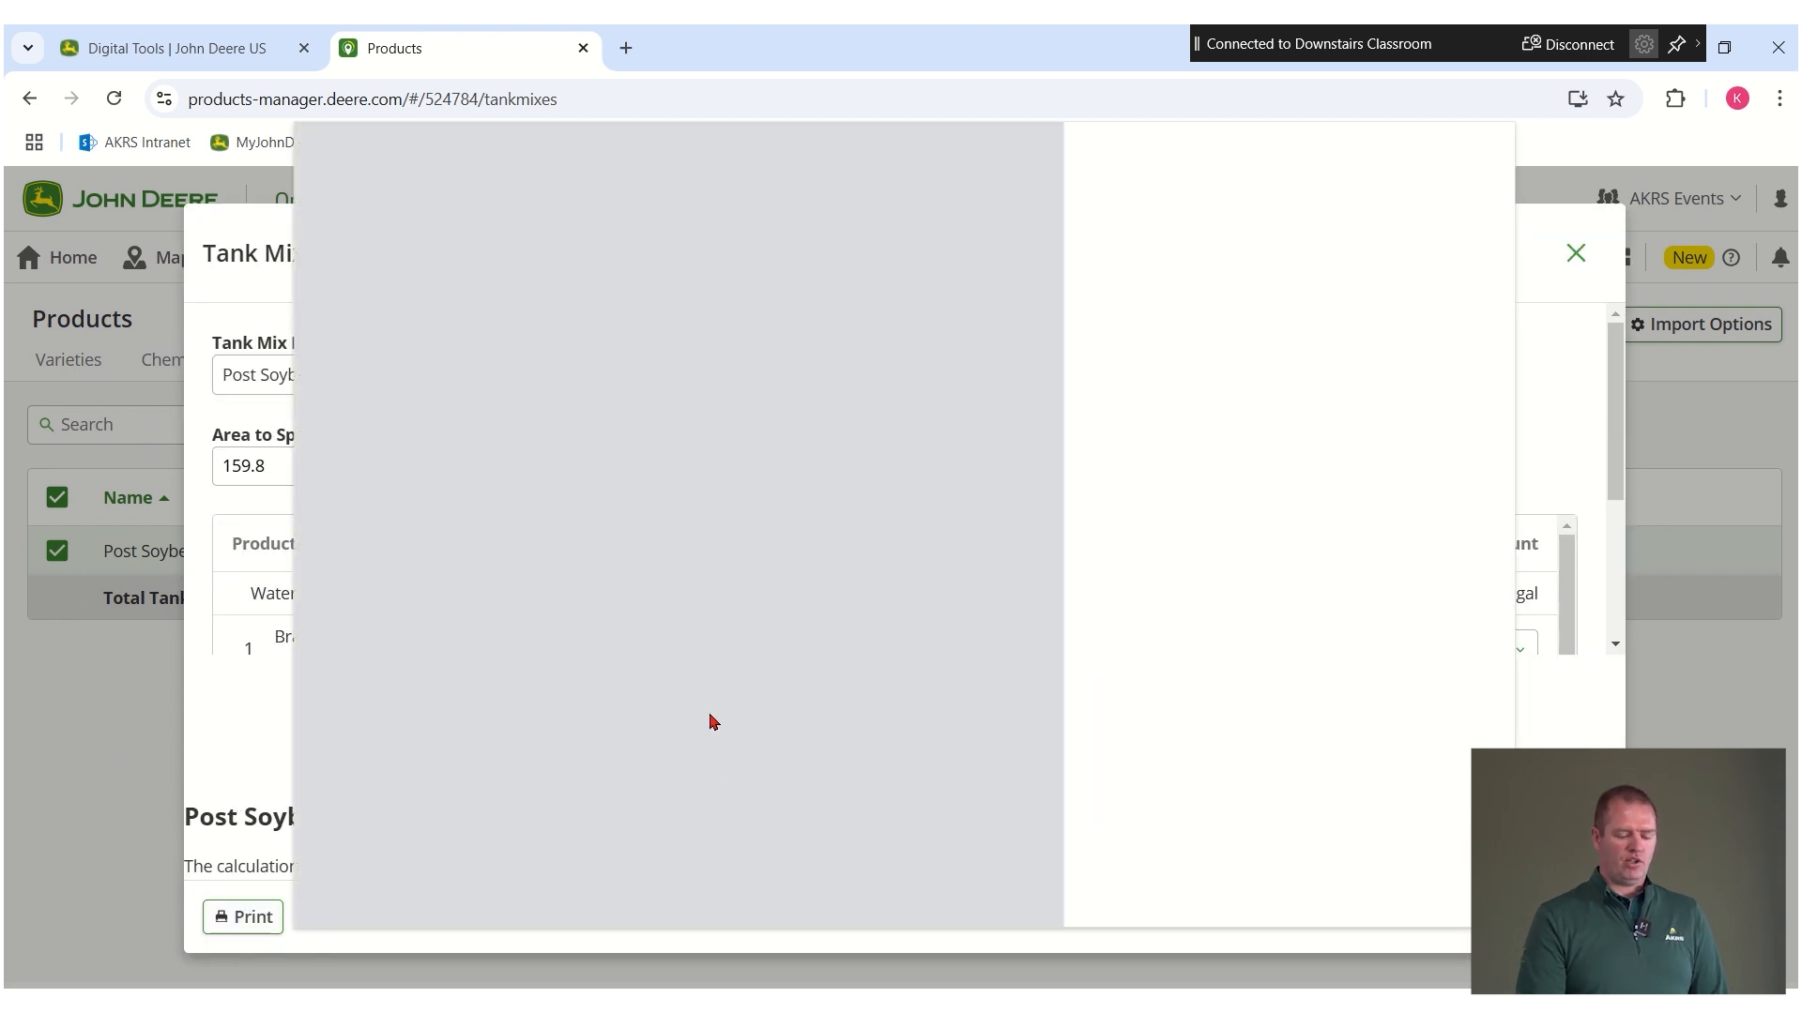